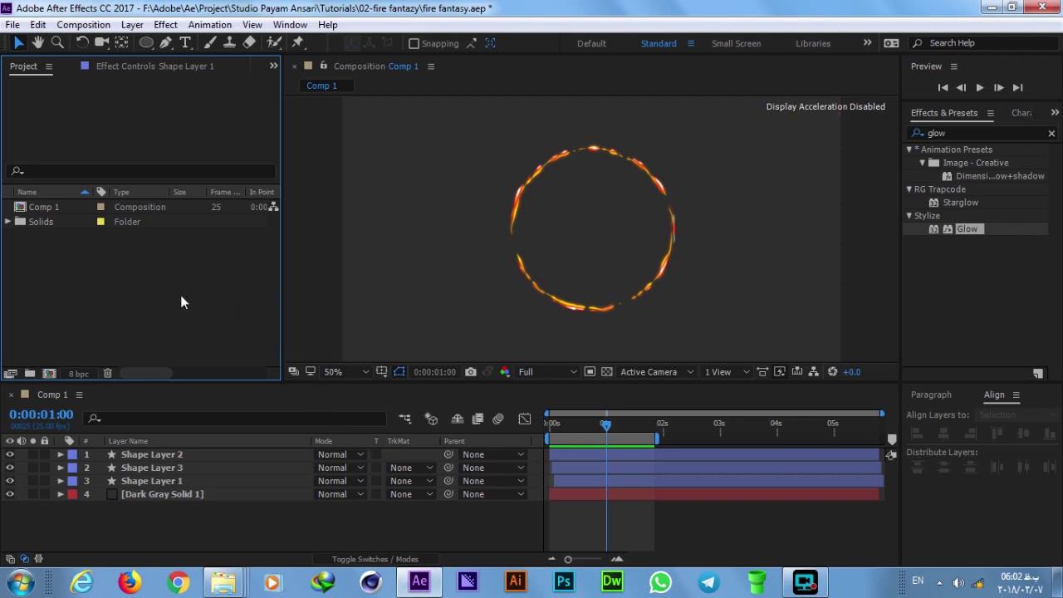
# - Create a new 1280×720, 25 fps composition named Comp 2 from the HDTV 720 25 preset
pyautogui.click(83, 26)
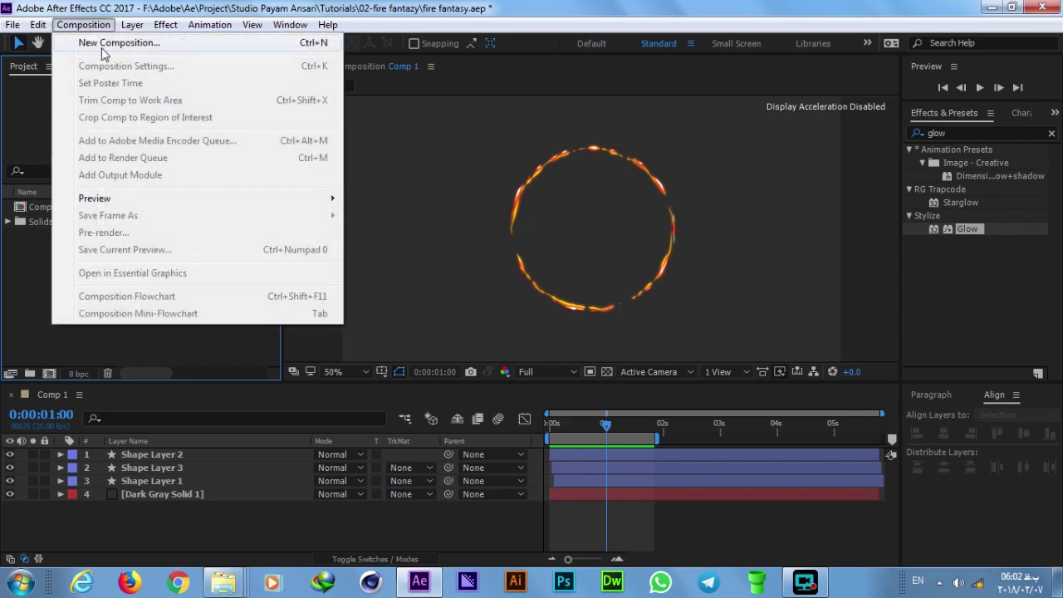
pyautogui.click(104, 45)
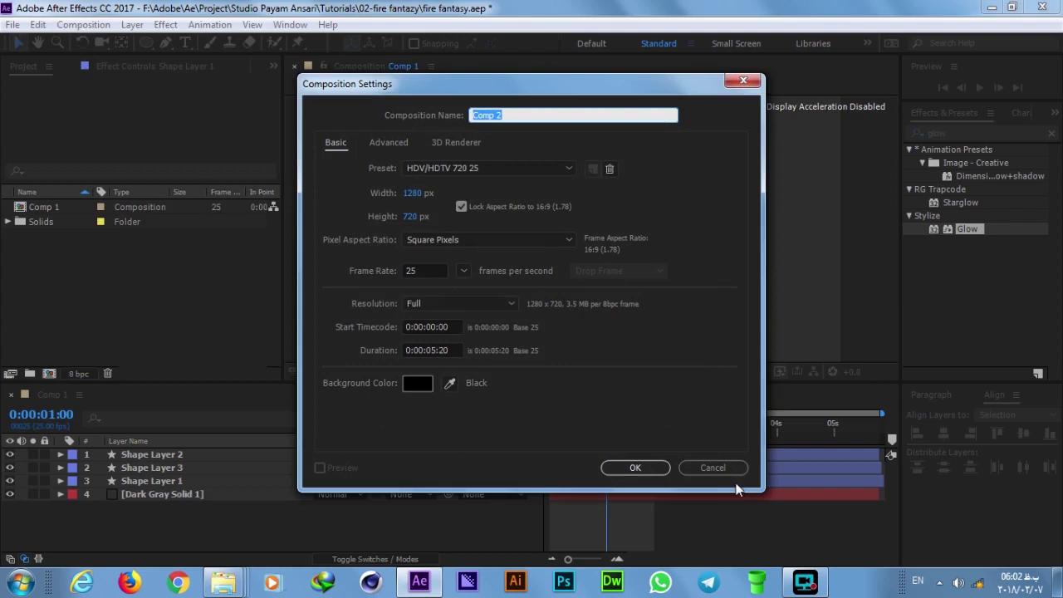
pyautogui.click(659, 471)
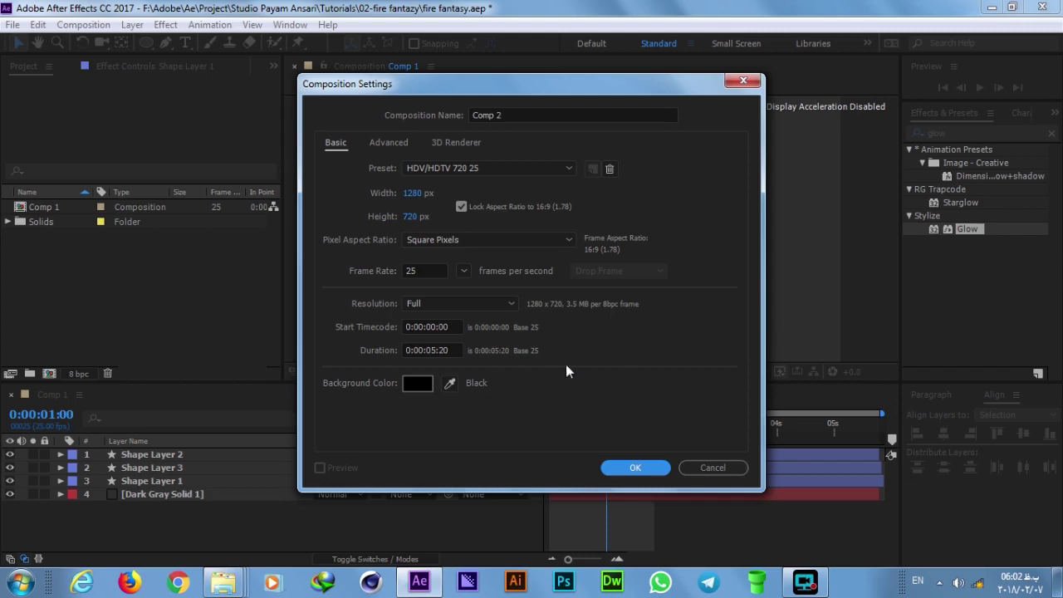
pyautogui.click(421, 271)
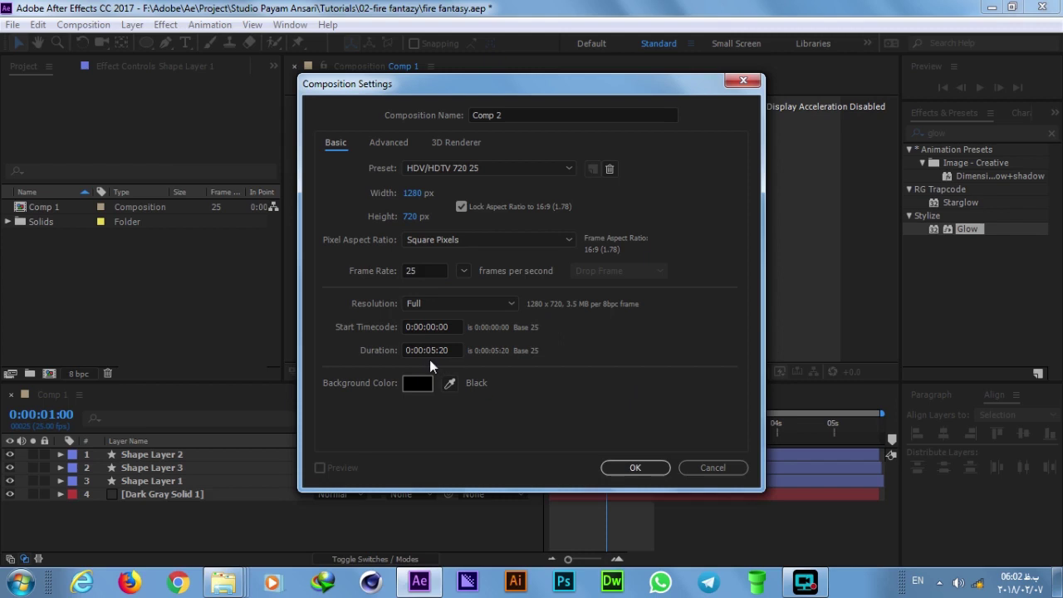
pyautogui.click(656, 472)
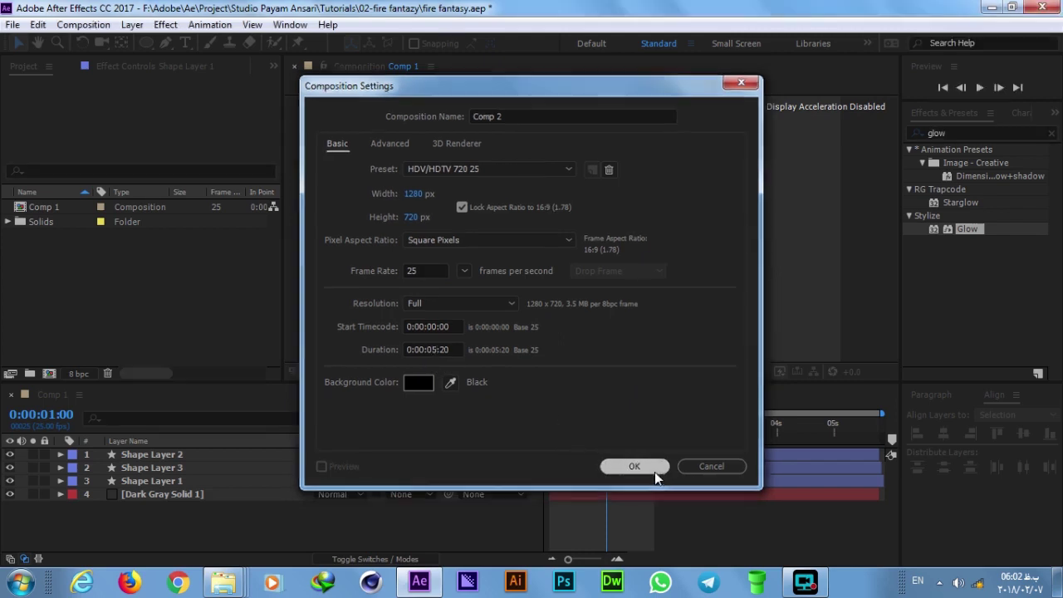
# - Add a dark gray solid layer to Comp 2
pyautogui.rightClick(256, 470)
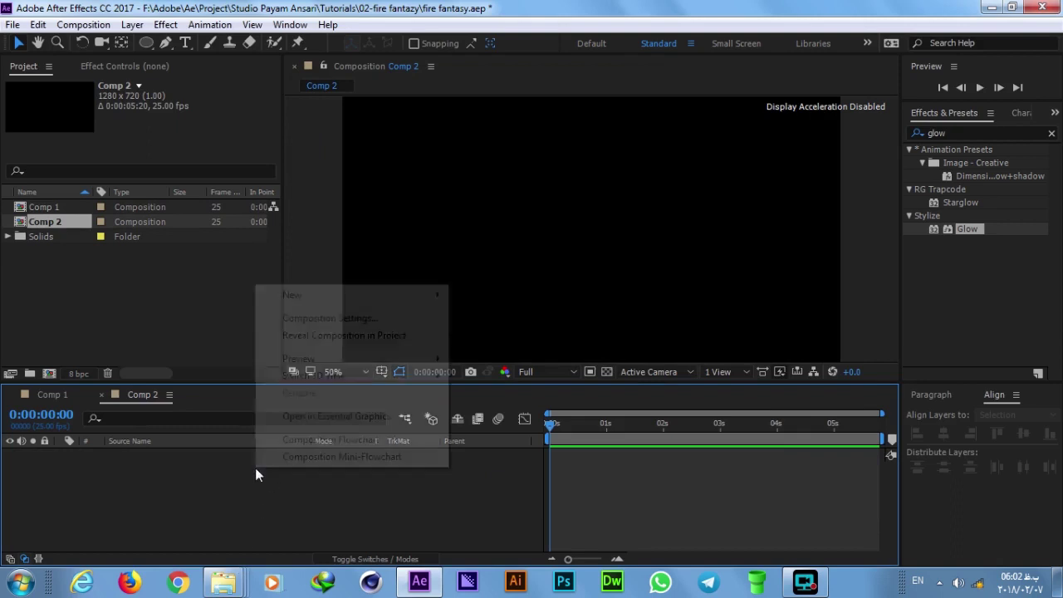
pyautogui.moveTo(355, 297)
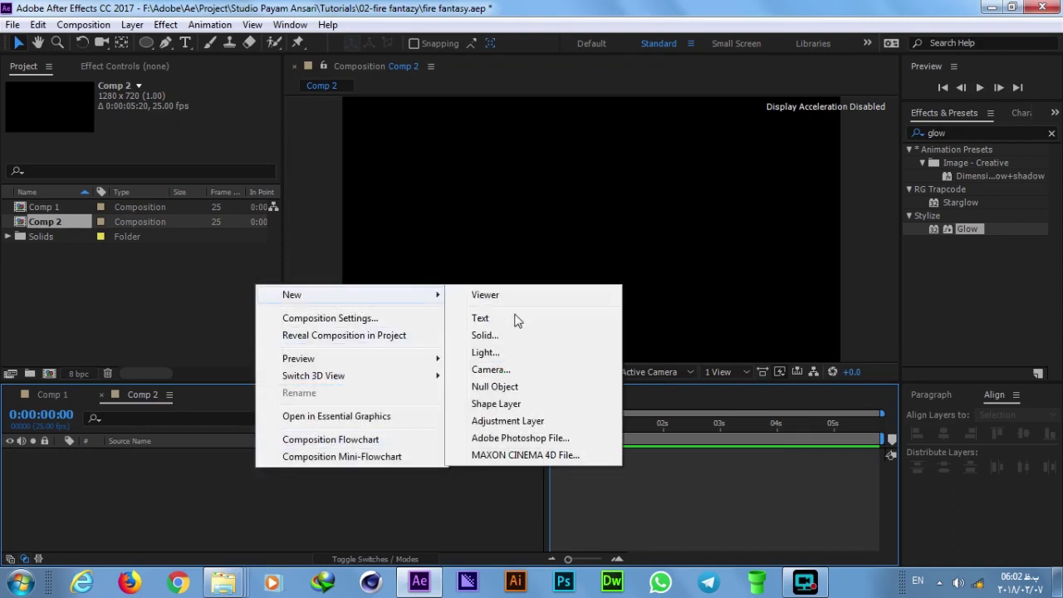
pyautogui.click(530, 334)
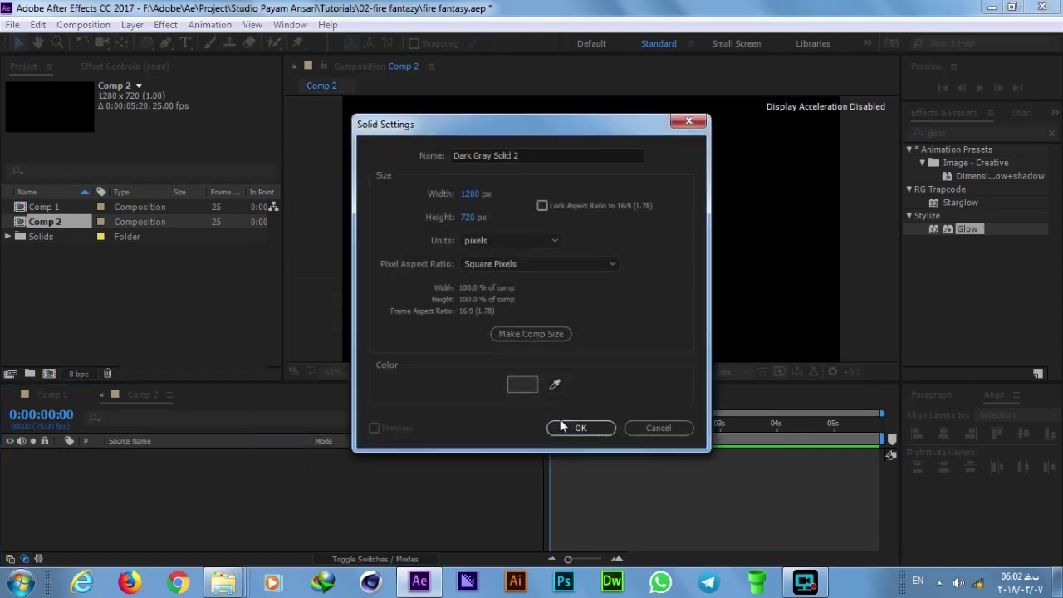
pyautogui.click(572, 429)
pyautogui.rightClick(197, 503)
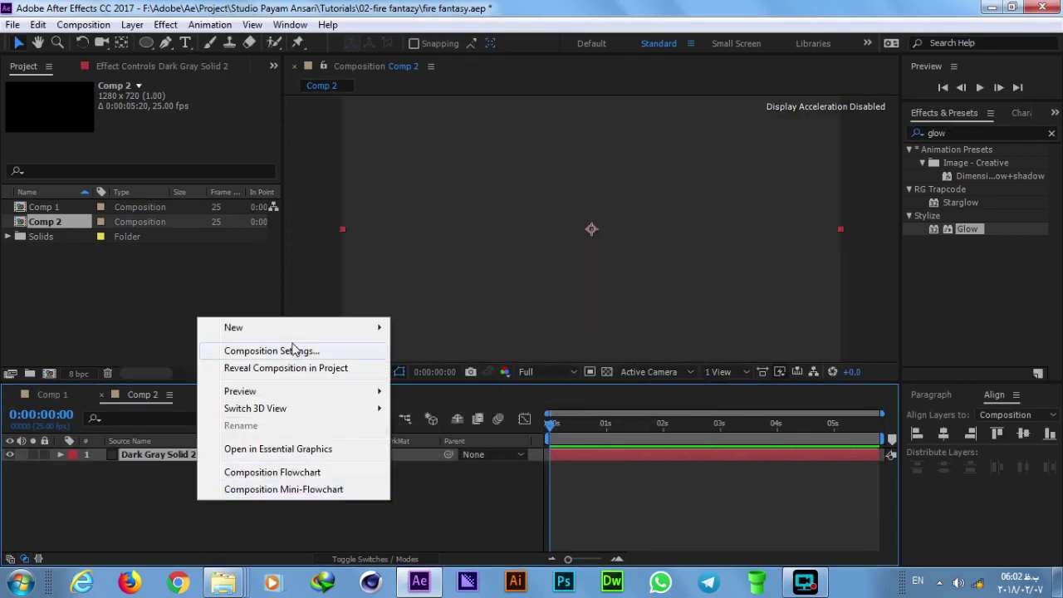
# - Add a new shape layer containing an ellipse path
pyautogui.moveTo(313, 327)
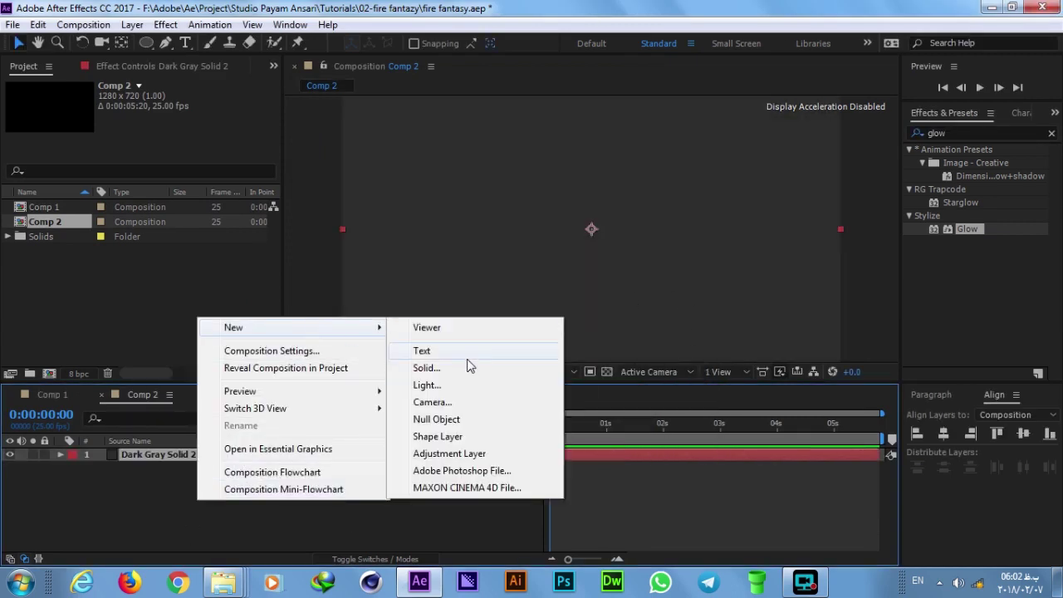
pyautogui.click(437, 436)
pyautogui.press('q')
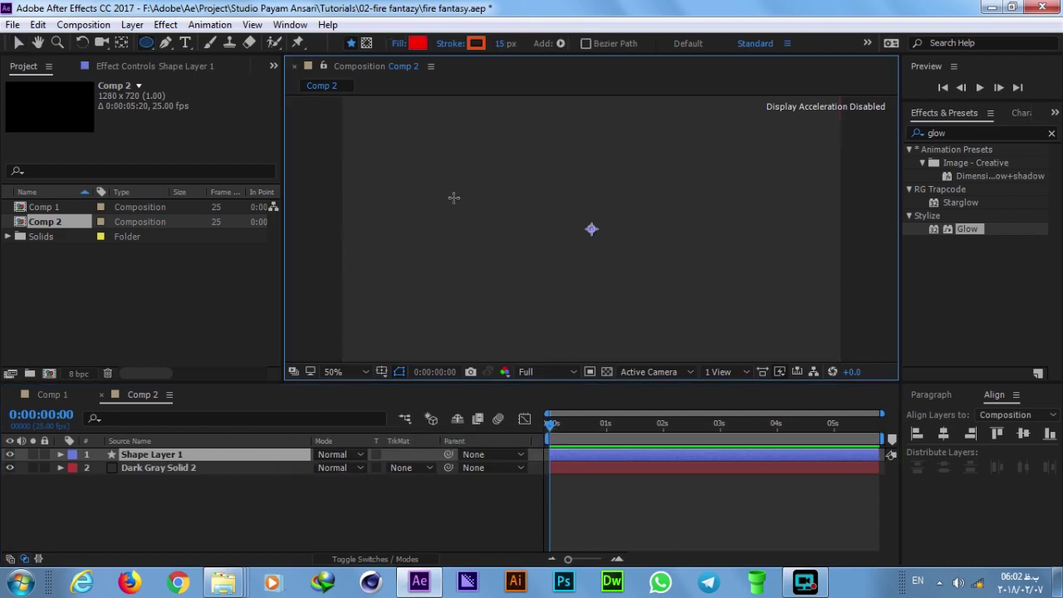
pyautogui.click(562, 43)
pyautogui.click(606, 89)
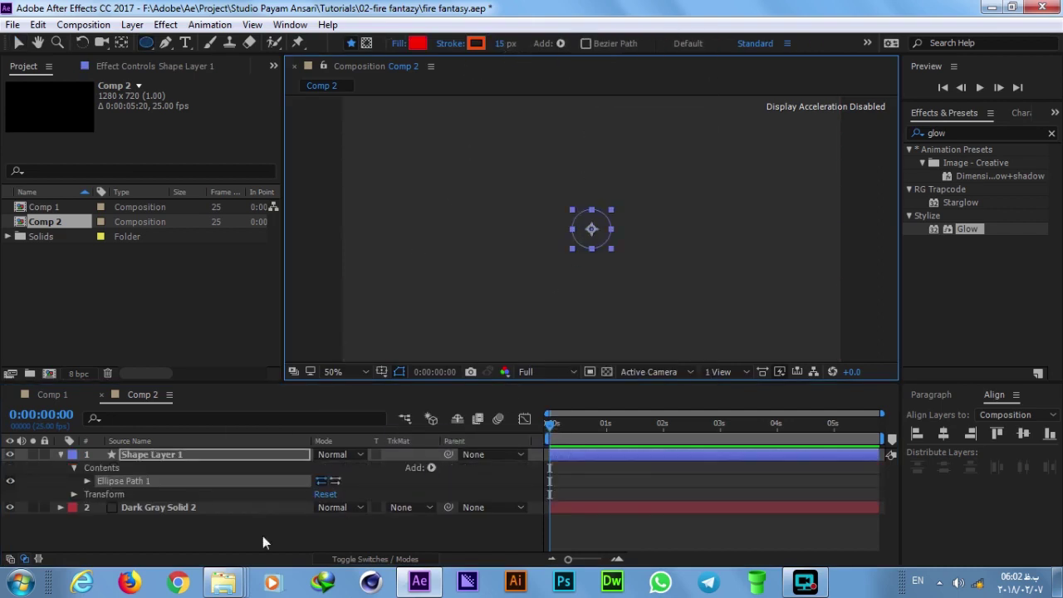
# - Set the ellipse path size to 350×350 and keyframe Size at 0:00
pyautogui.click(88, 481)
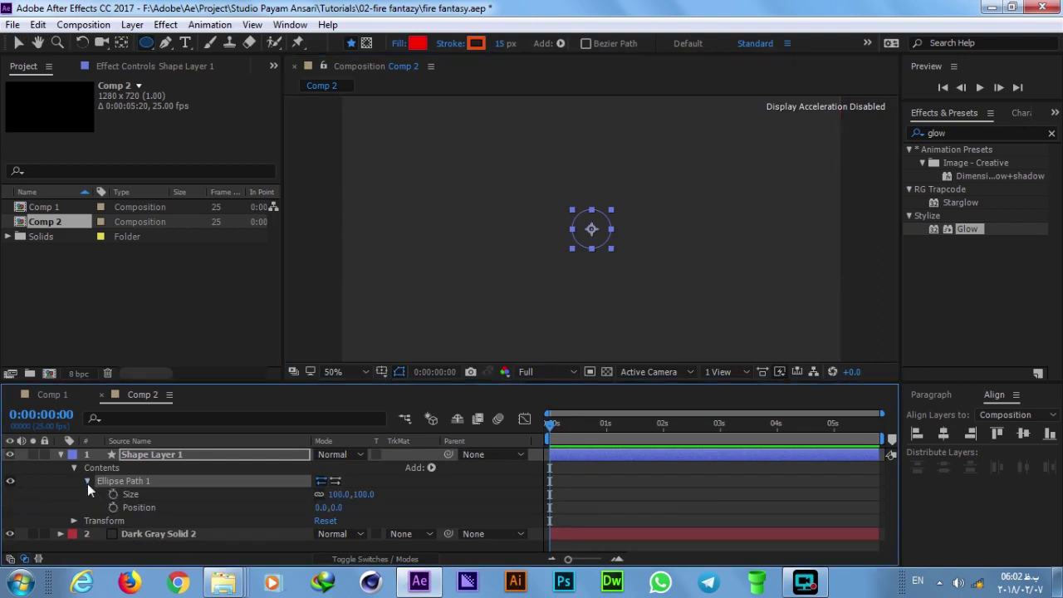
pyautogui.click(340, 494)
pyautogui.write('5')
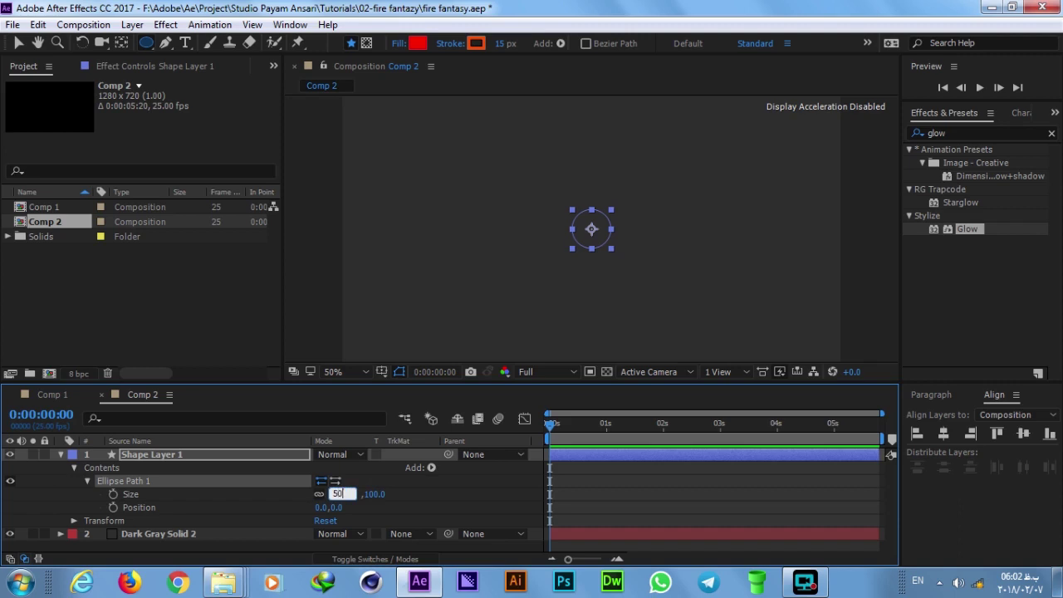
pyautogui.write('0')
pyautogui.press('Return')
pyautogui.click(339, 494)
pyautogui.write('250')
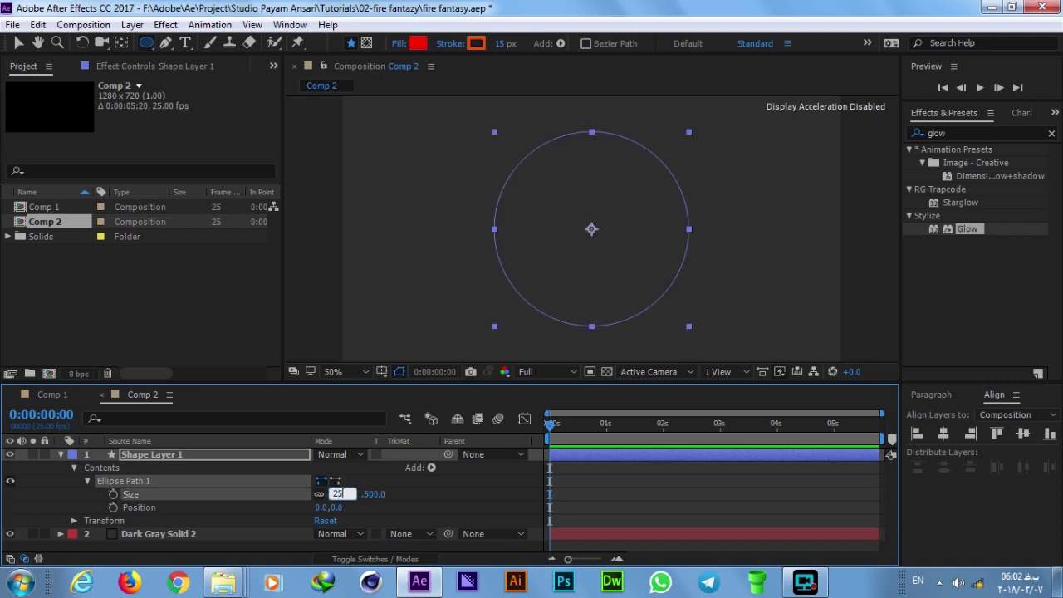
pyautogui.press('Return')
pyautogui.click(339, 494)
pyautogui.write('350')
pyautogui.press('Return')
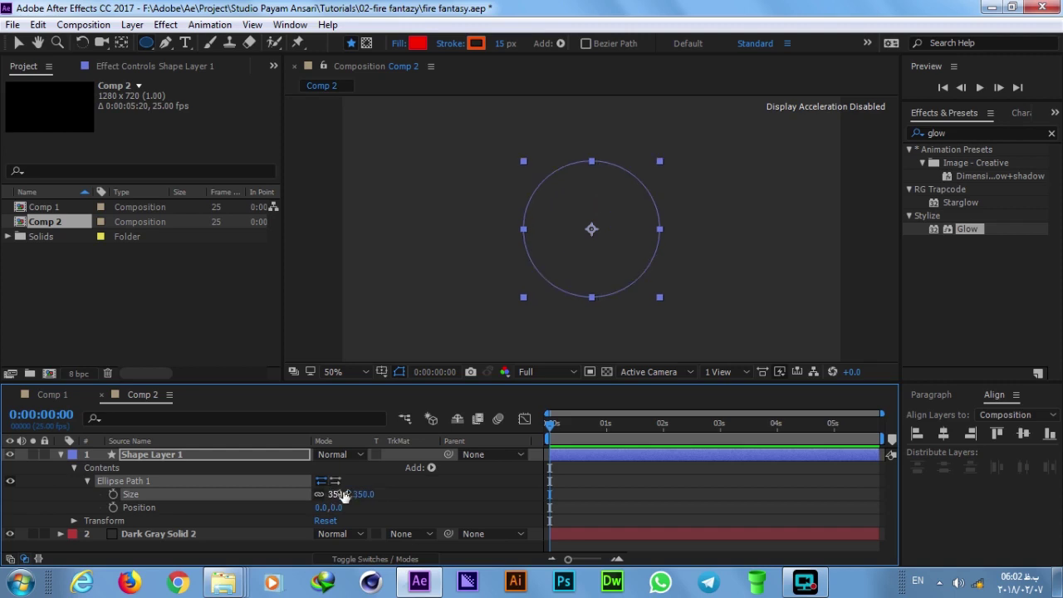
pyautogui.click(113, 494)
# - Add a 37 px white stroke to the ellipse and keyframe its Stroke Width
pyautogui.click(559, 44)
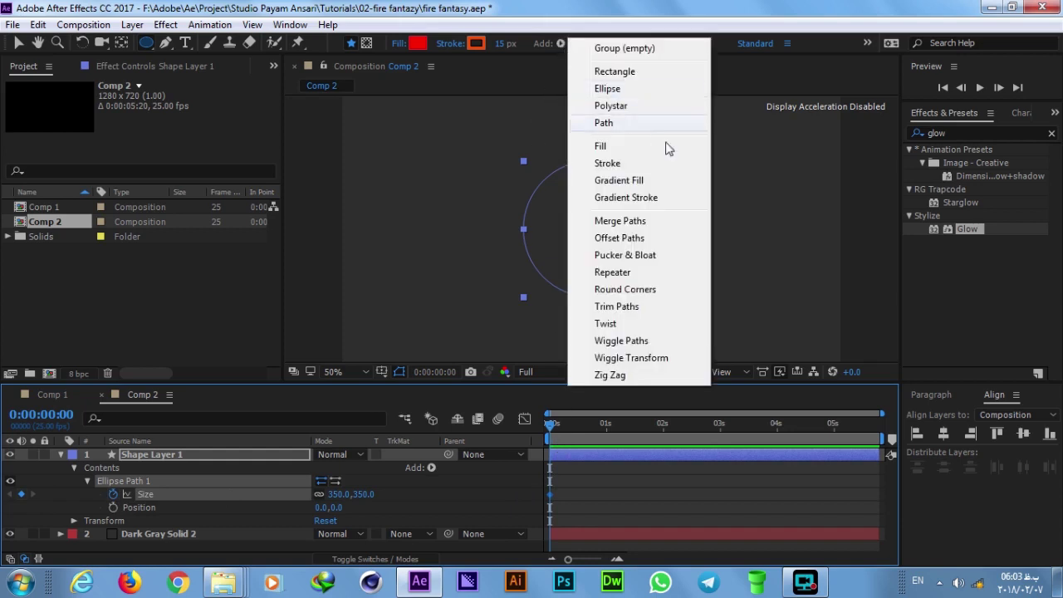
pyautogui.click(607, 164)
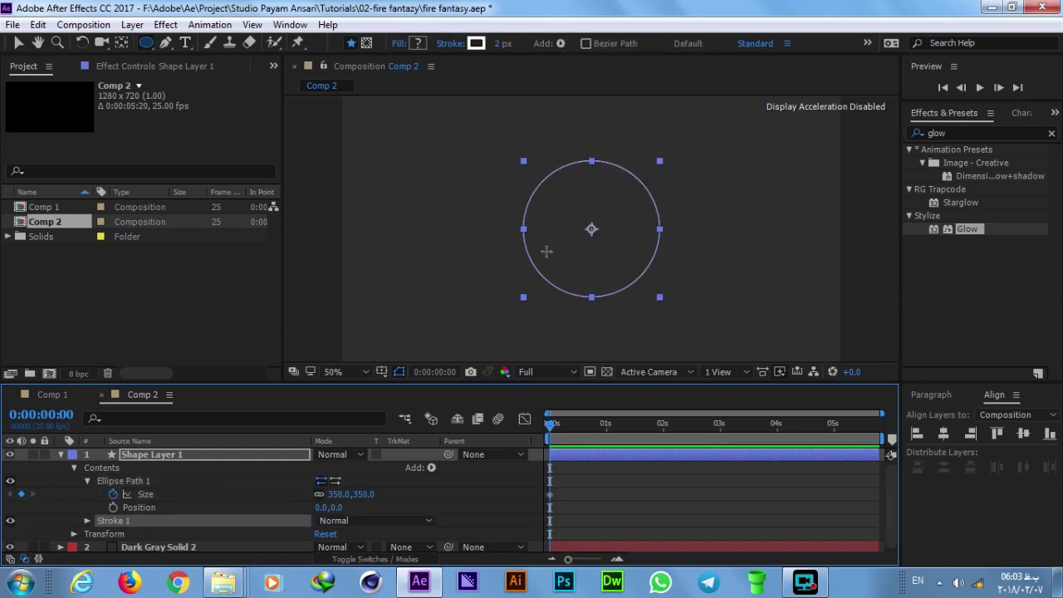
pyautogui.moveTo(503, 44); pyautogui.dragTo(536, 50)
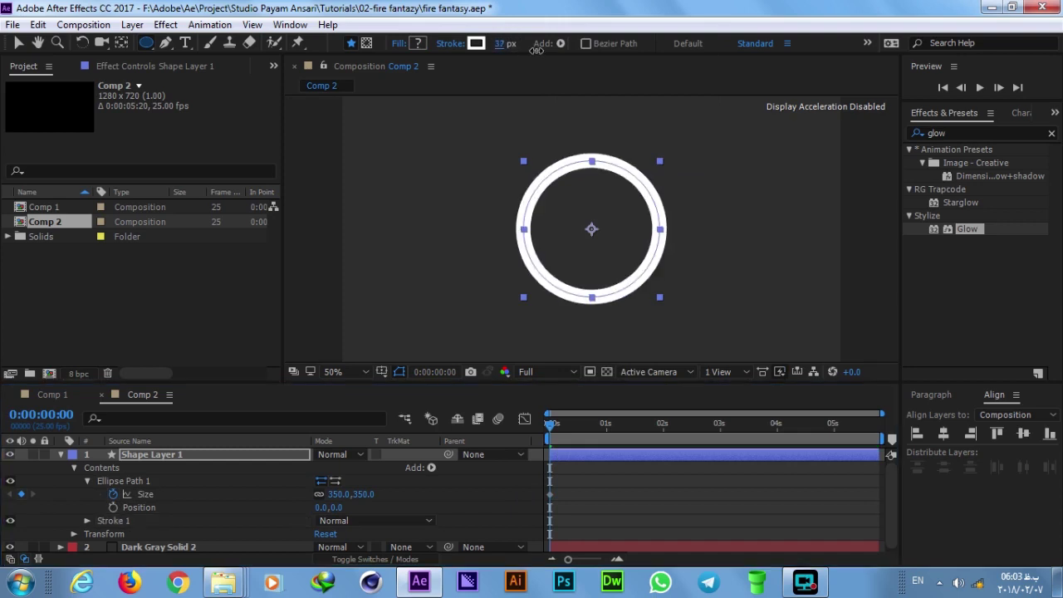
pyautogui.click(87, 521)
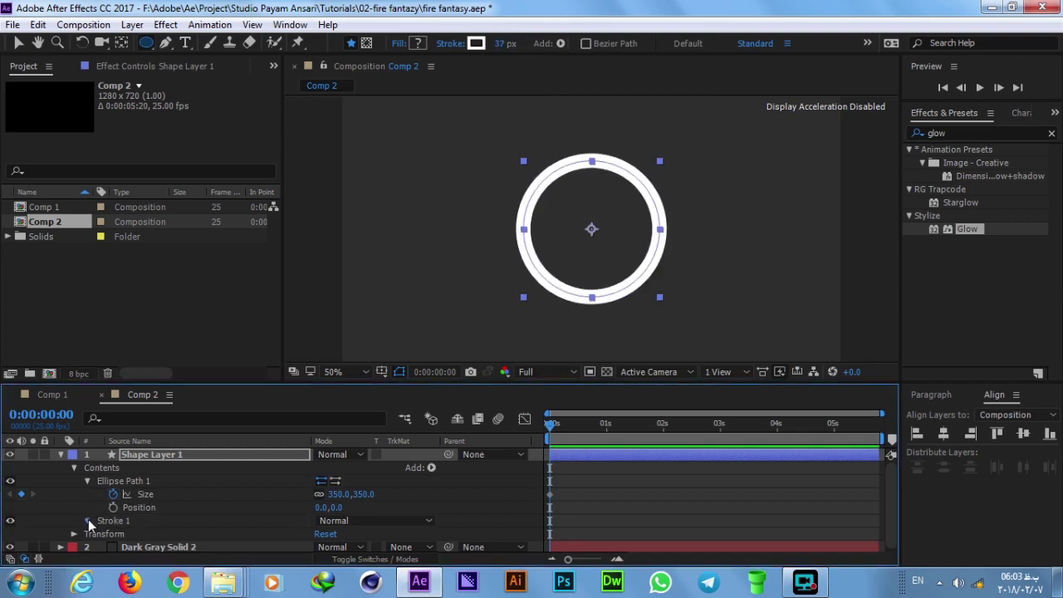
pyautogui.scroll(-2, 266, 522)
pyautogui.click(114, 507)
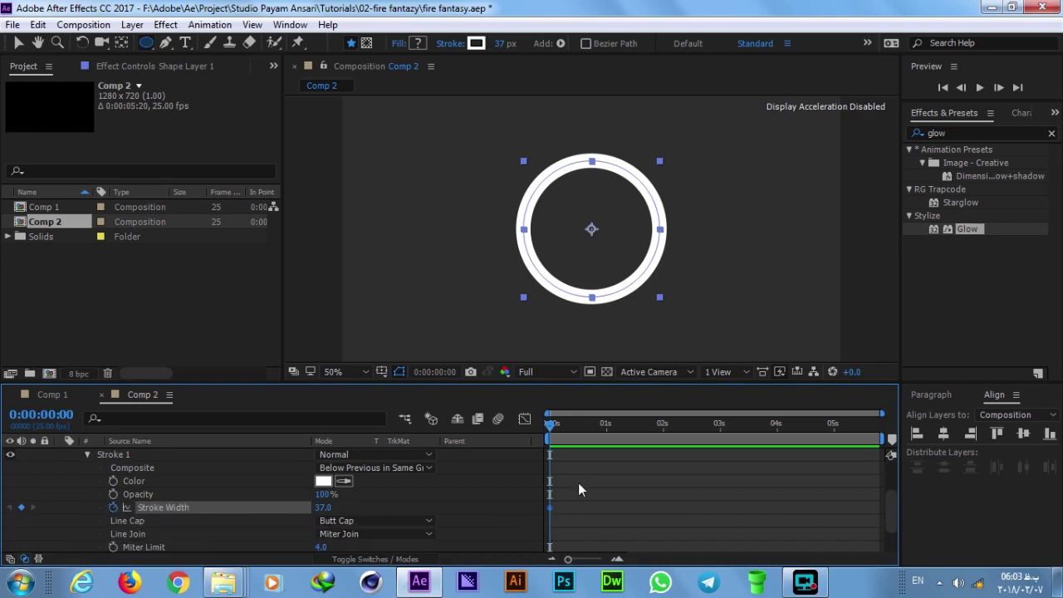
# - Show only keyframed properties, select the Size and Stroke Width keyframes, and go to 0:00:01:13
pyautogui.scroll(2, 103, 510)
pyautogui.press('u')
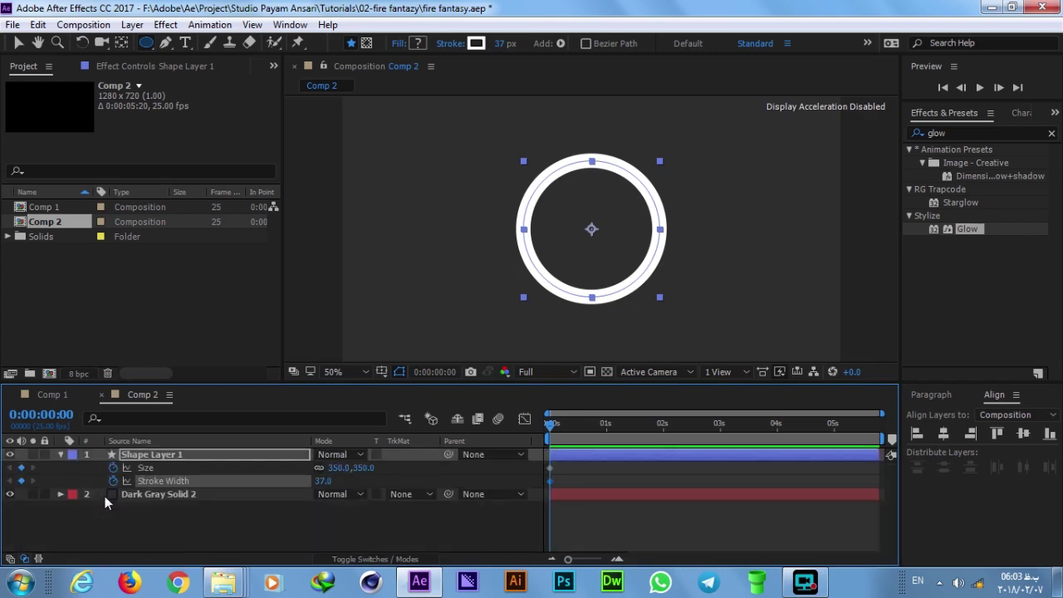
pyautogui.click(151, 527)
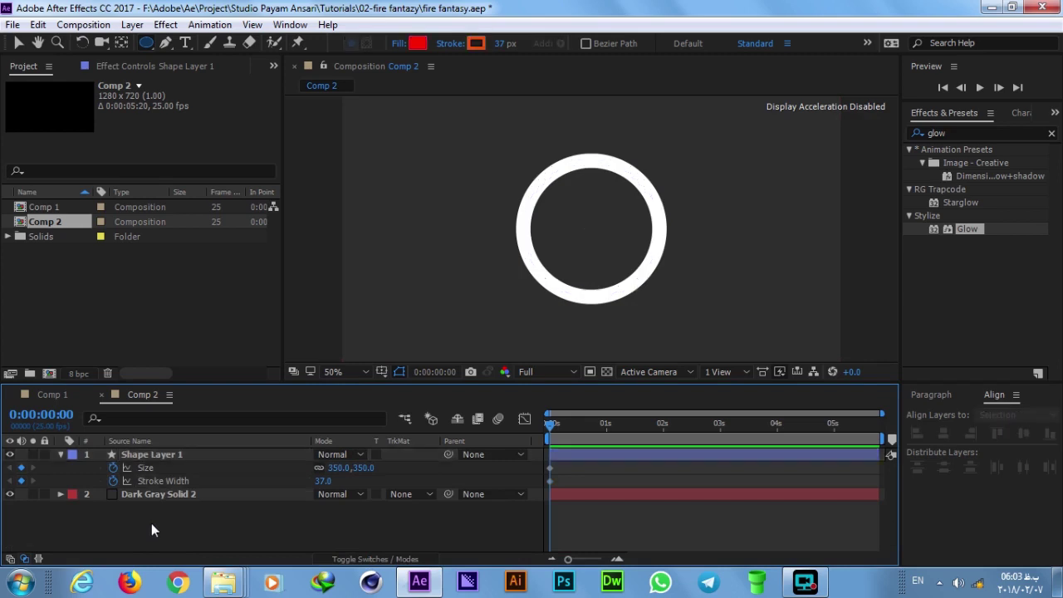
pyautogui.click(151, 454)
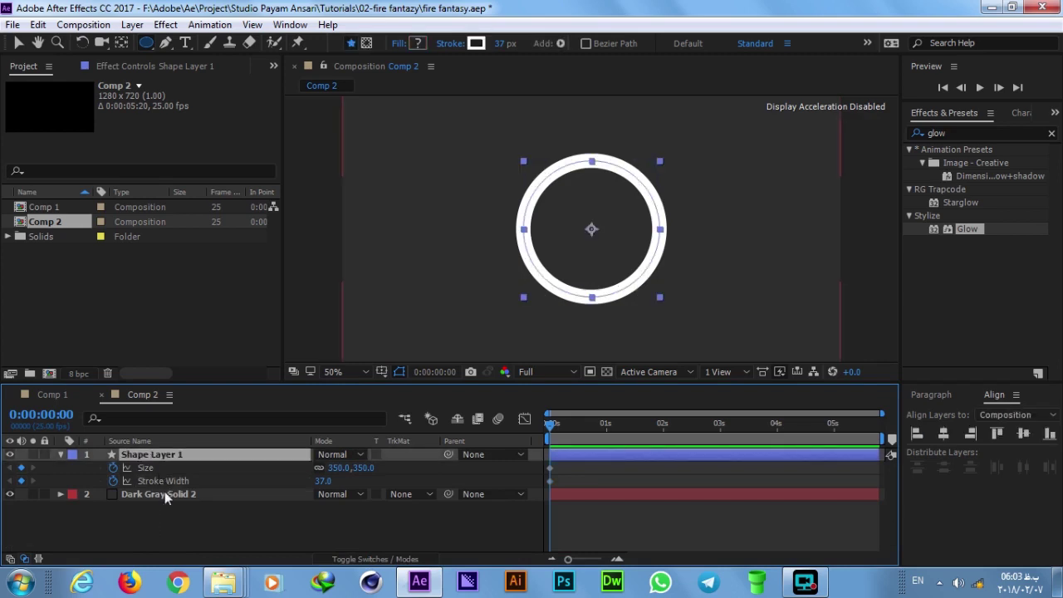
pyautogui.moveTo(582, 483); pyautogui.dragTo(522, 462)
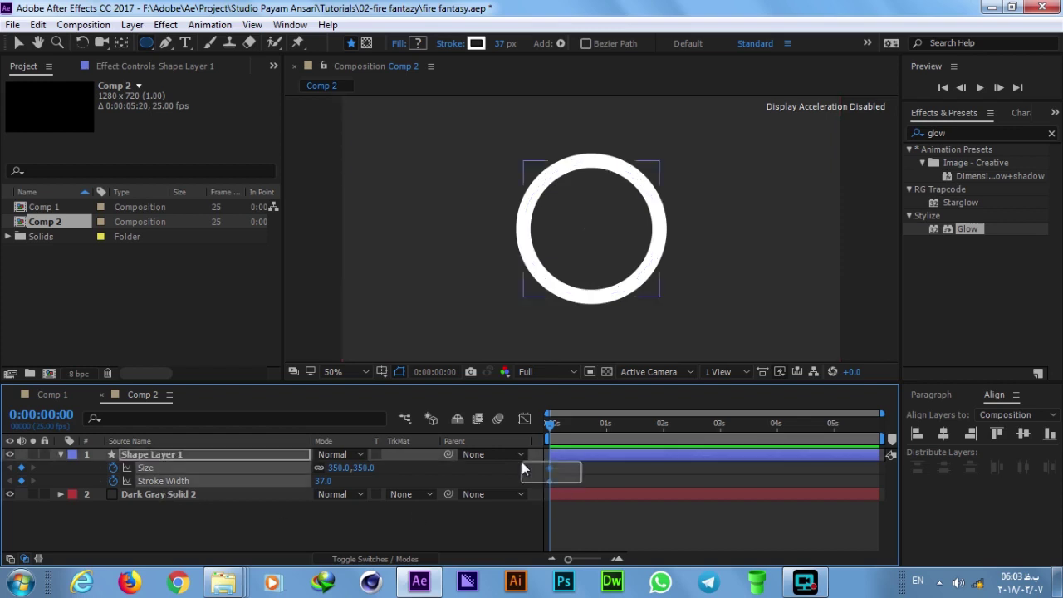
pyautogui.moveTo(582, 436); pyautogui.dragTo(638, 433)
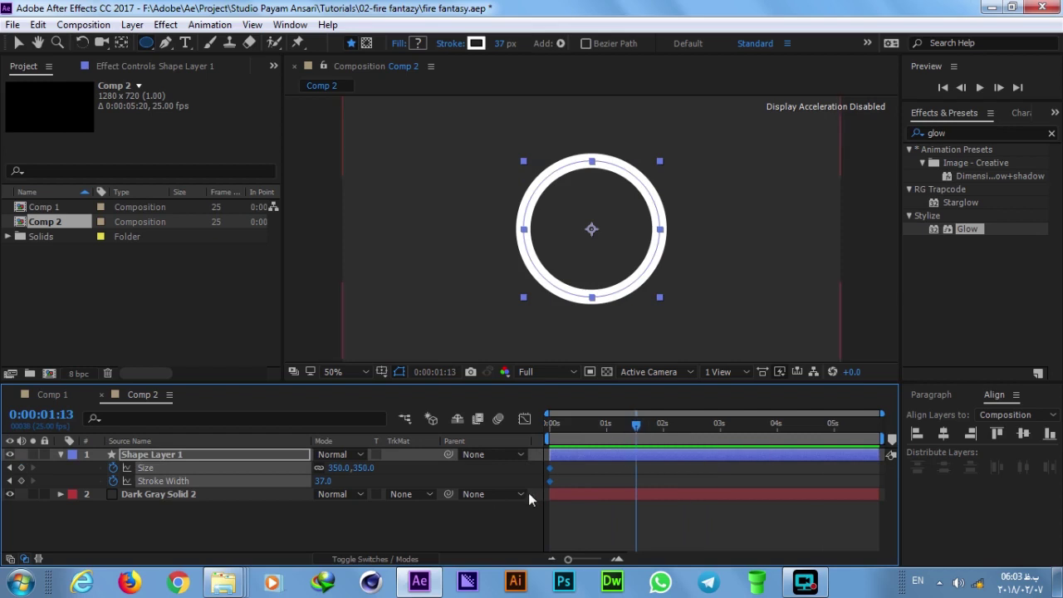
# - Keyframe Stroke Width at 0:00:01:01, then at 0:00 set Stroke Width 50 and Size 0
pyautogui.moveTo(637, 426); pyautogui.dragTo(610, 428)
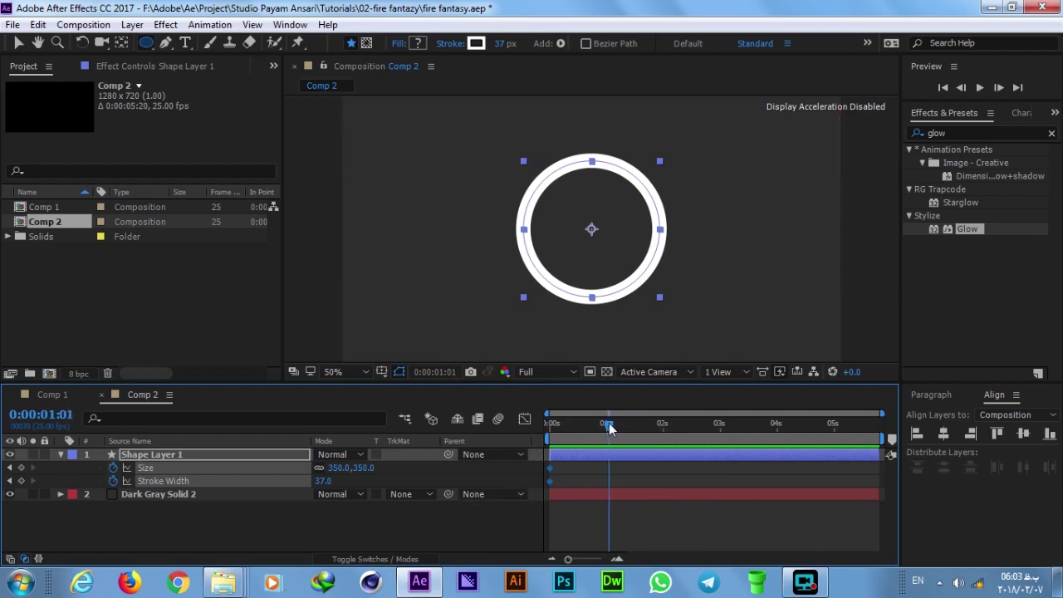
pyautogui.click(22, 481)
pyautogui.click(346, 523)
pyautogui.moveTo(577, 427); pyautogui.dragTo(532, 420)
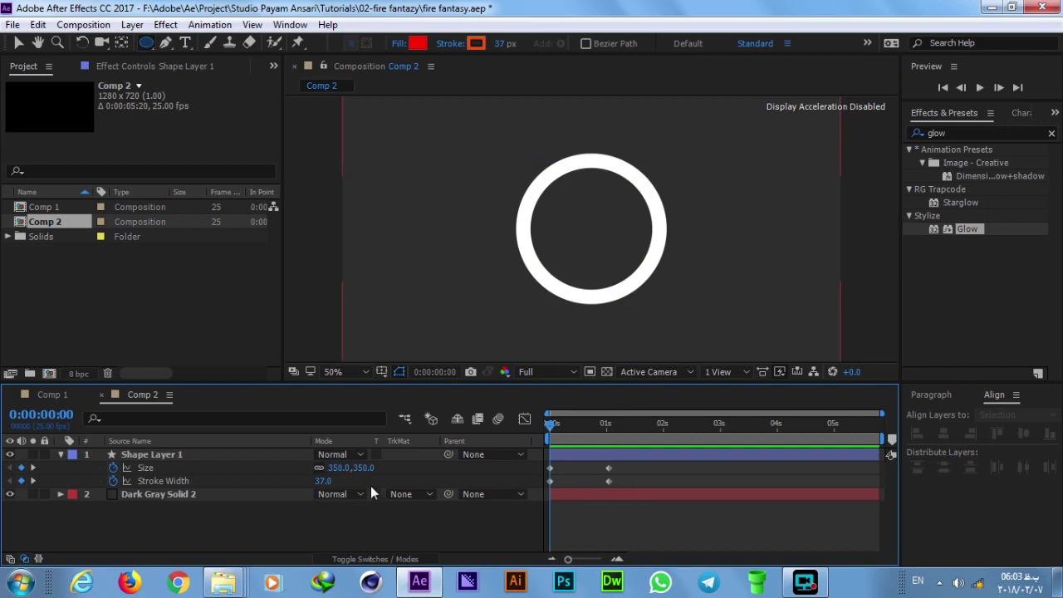
pyautogui.click(323, 480)
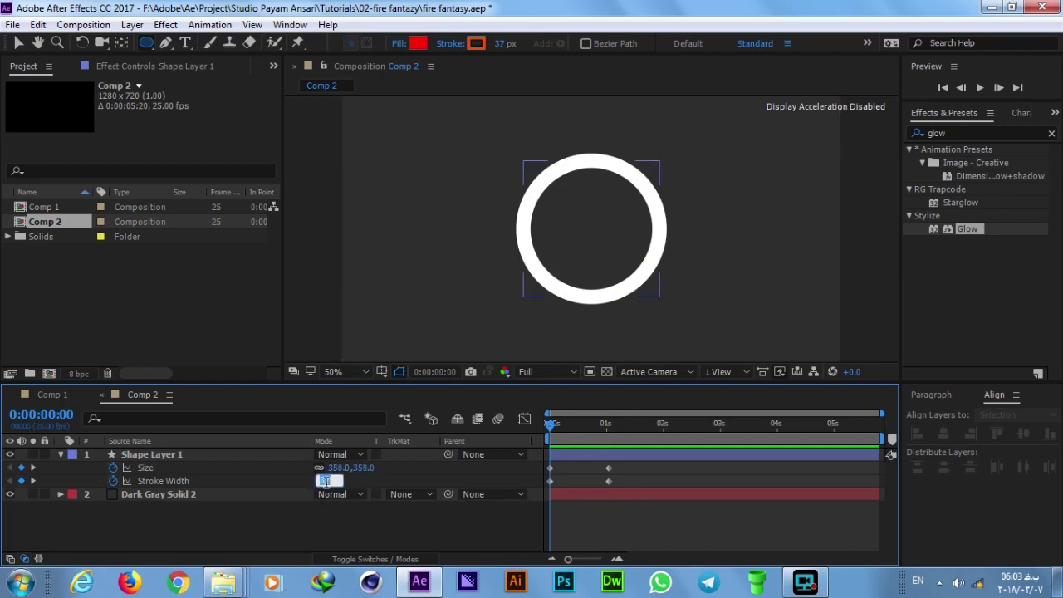
pyautogui.write('50')
pyautogui.press('Return')
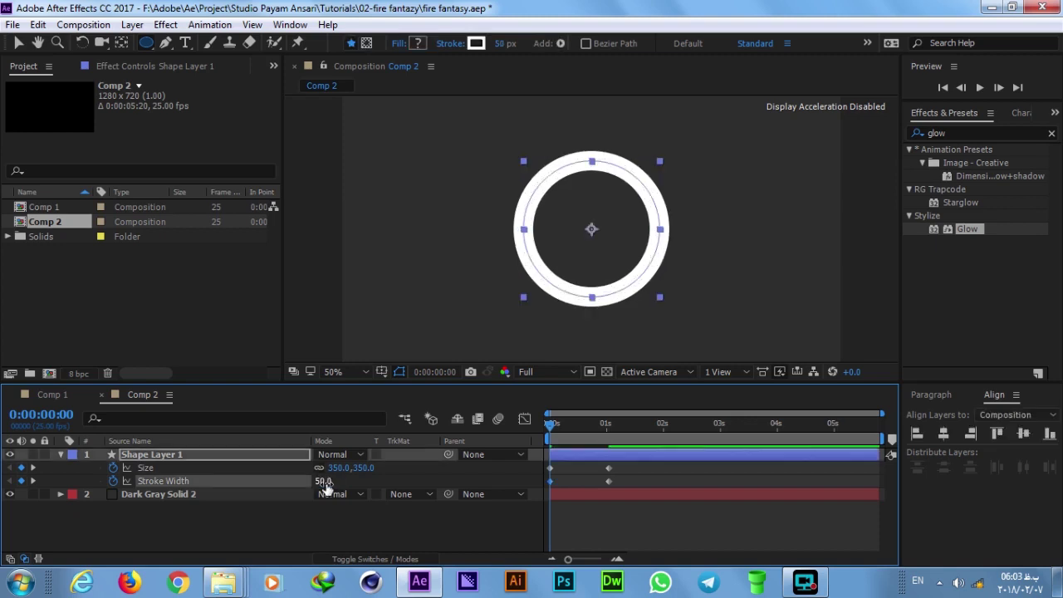
pyautogui.click(339, 467)
pyautogui.write('0')
pyautogui.press('Return')
# - Set Stroke Width to 0 at 0:00:01:01, Easy Ease all keyframes, and preview
pyautogui.moveTo(590, 435); pyautogui.dragTo(607, 440)
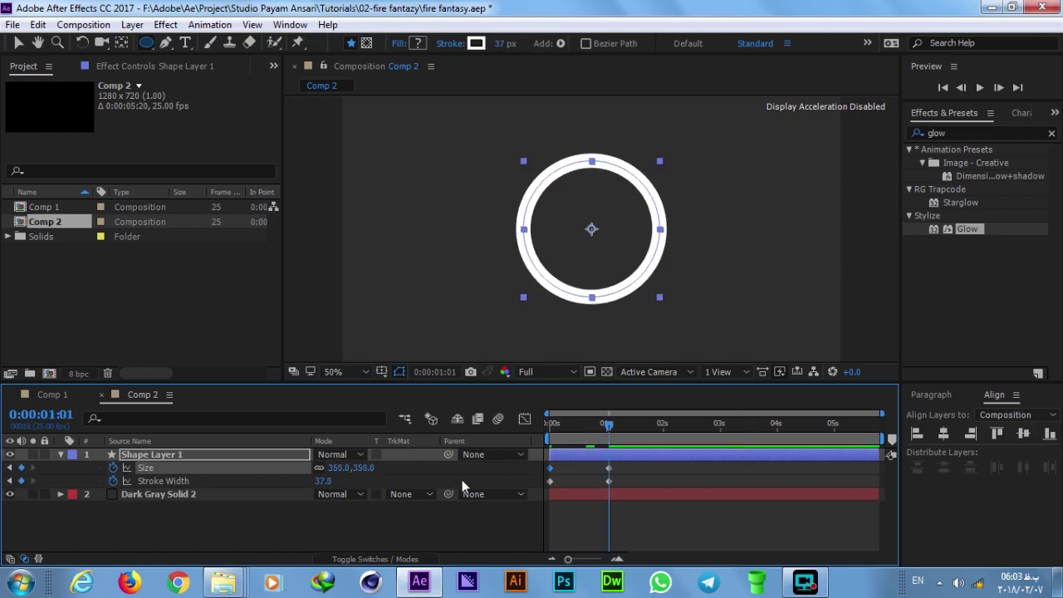
pyautogui.click(323, 481)
pyautogui.write('0')
pyautogui.press('Return')
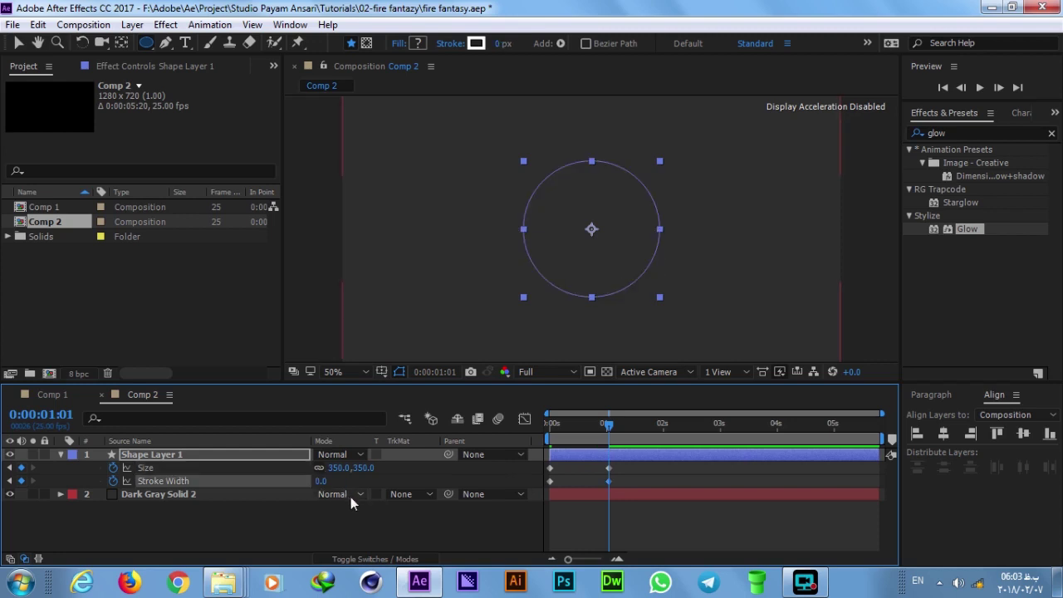
pyautogui.moveTo(659, 468); pyautogui.dragTo(493, 484)
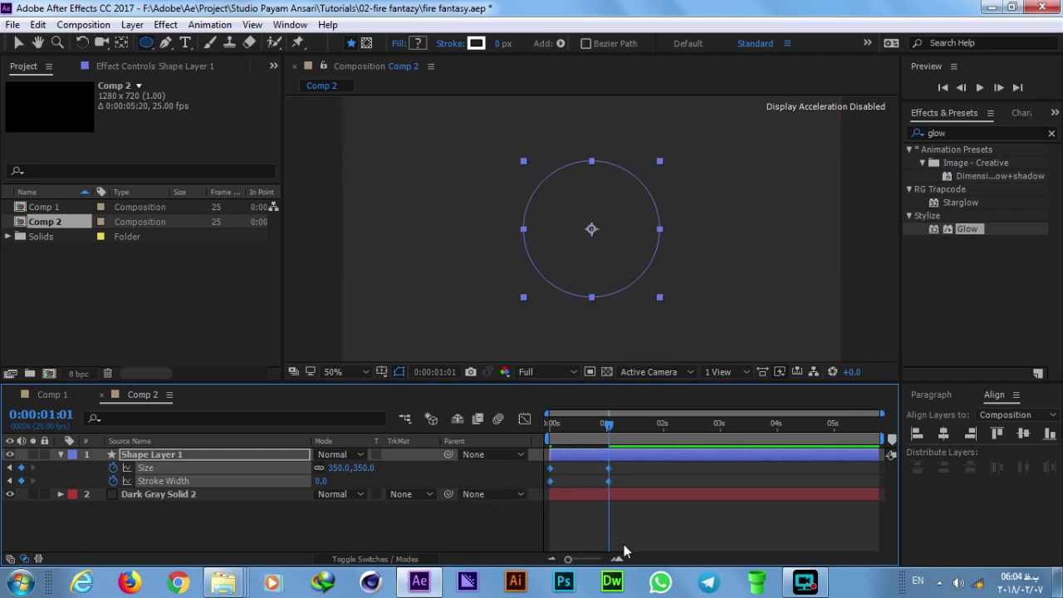
pyautogui.press('F9')
pyautogui.moveTo(613, 425); pyautogui.dragTo(627, 429)
pyautogui.press('space')
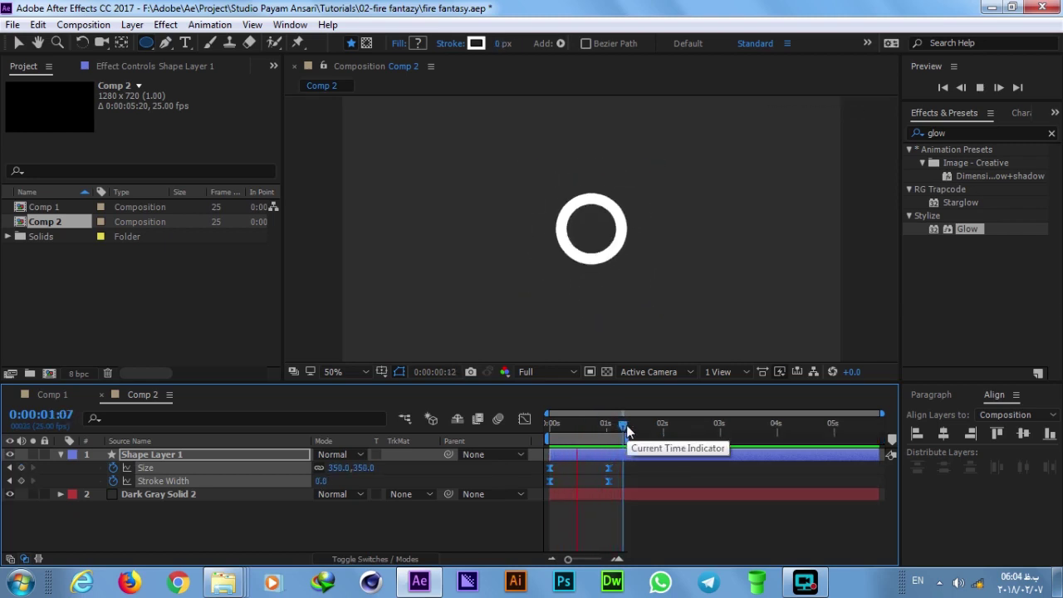
pyautogui.press('space')
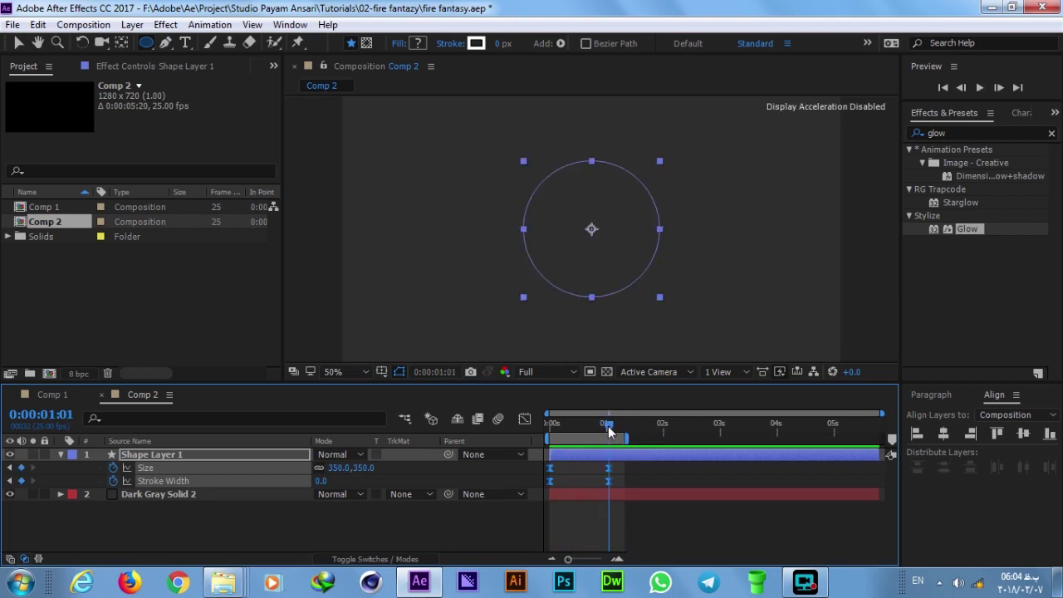
pyautogui.moveTo(626, 467)
pyautogui.mouseDown()
pyautogui.moveTo(608, 470)
pyautogui.moveTo(607, 485)
pyautogui.mouseUp()
# - In the Size speed graph, drag the last keyframe's influence to about 100%
pyautogui.click(525, 418)
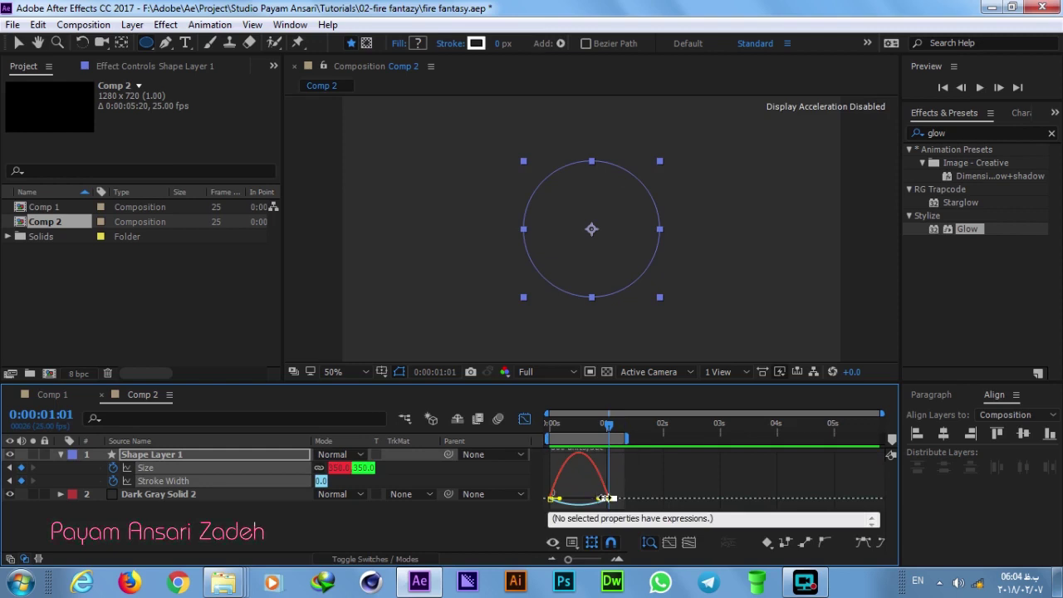
pyautogui.scroll(2, 631, 498)
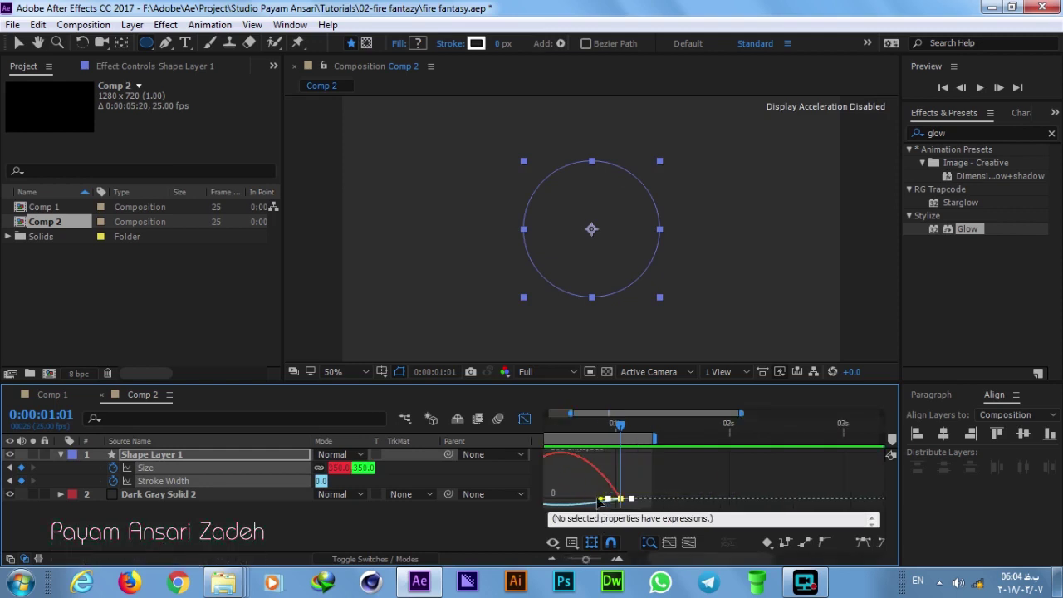
pyautogui.press('q')
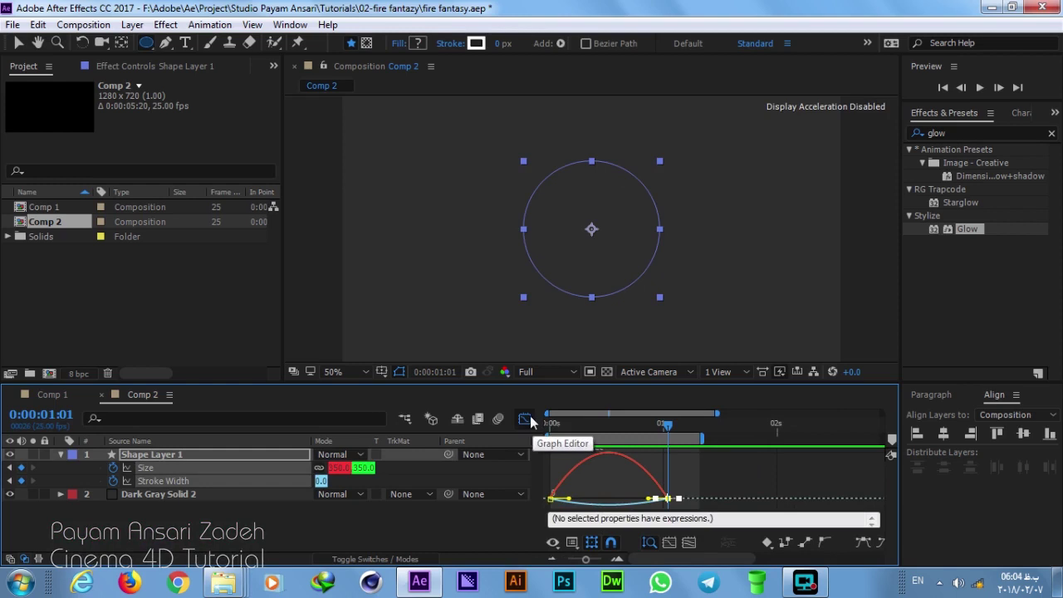
pyautogui.click(529, 418)
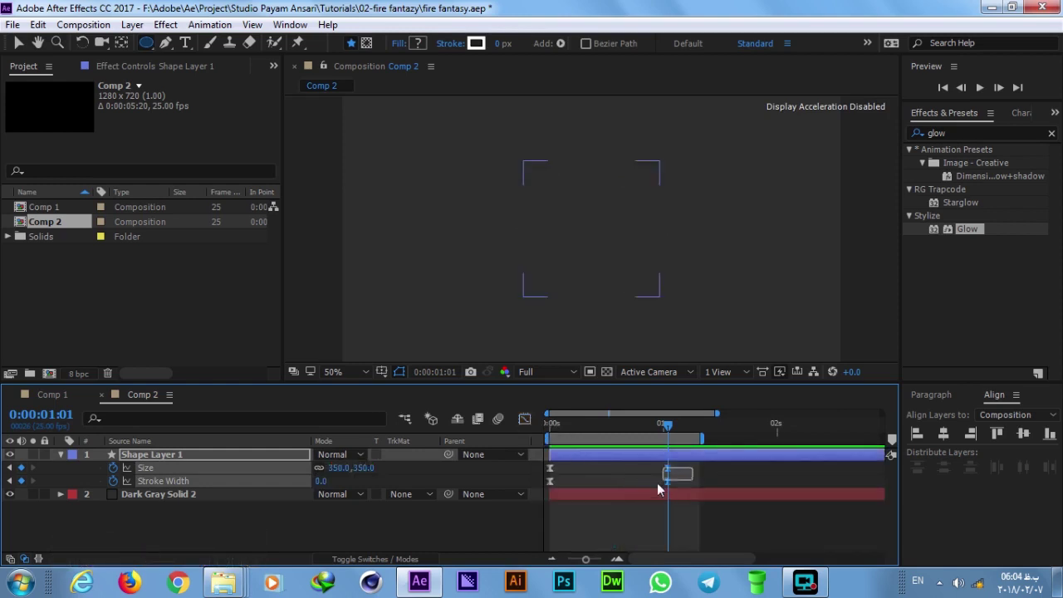
pyautogui.click(524, 418)
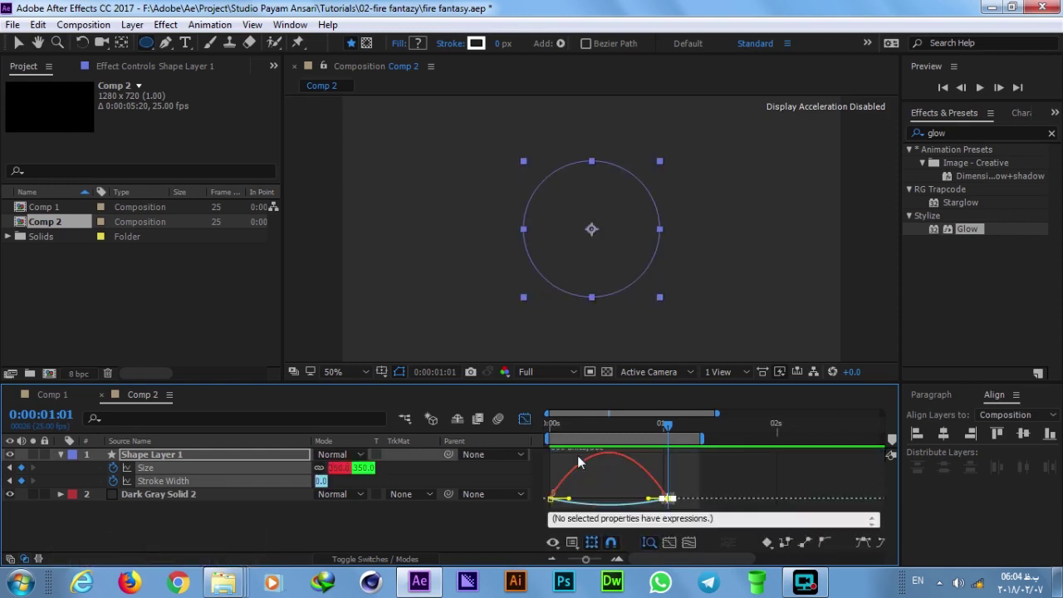
pyautogui.rightClick(641, 482)
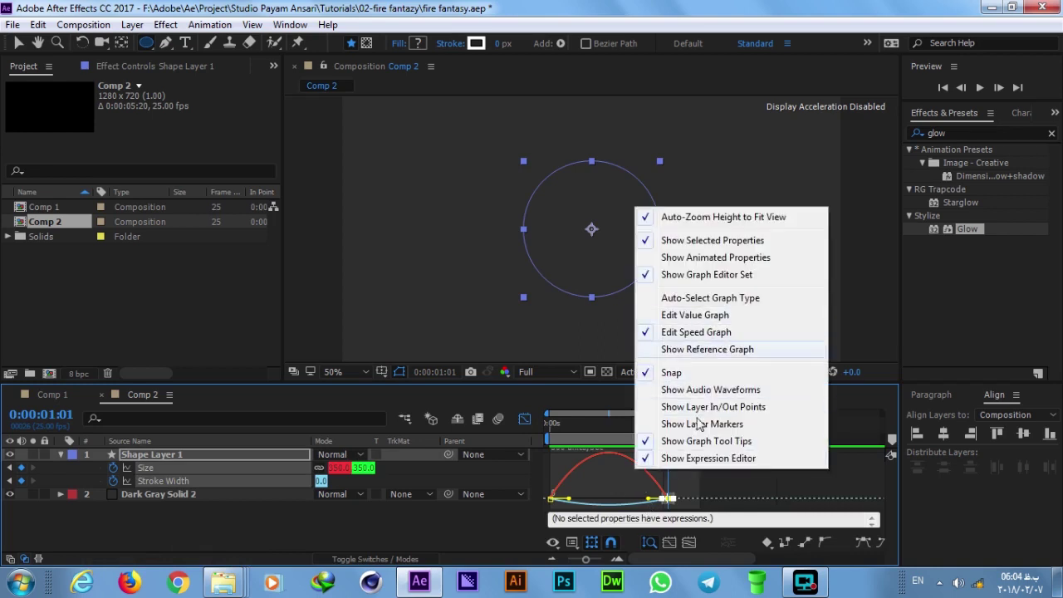
pyautogui.click(643, 502)
pyautogui.moveTo(647, 500); pyautogui.dragTo(631, 501)
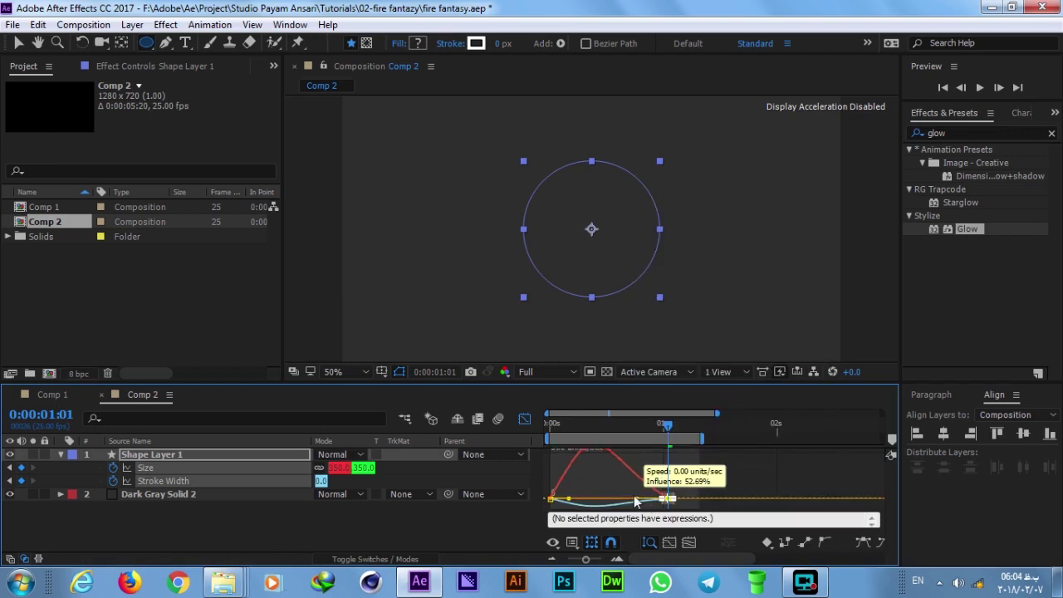
pyautogui.moveTo(631, 501); pyautogui.dragTo(609, 499)
pyautogui.click(524, 419)
# - Preview the eased growth, fine-tune the Size speed curve, and go to the final keyframes
pyautogui.press('space')
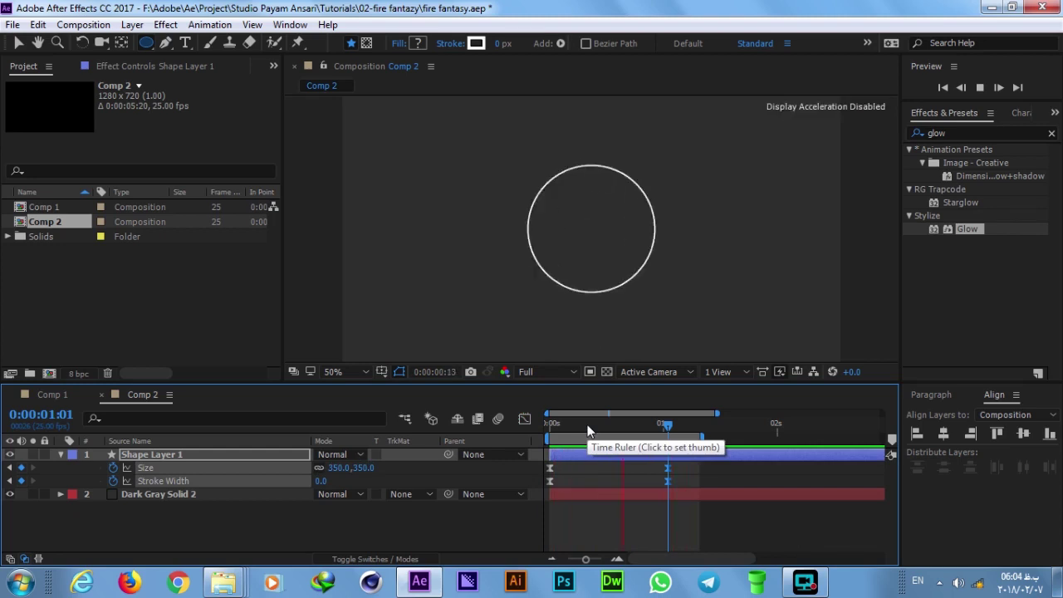
pyautogui.press('space')
pyautogui.click(524, 419)
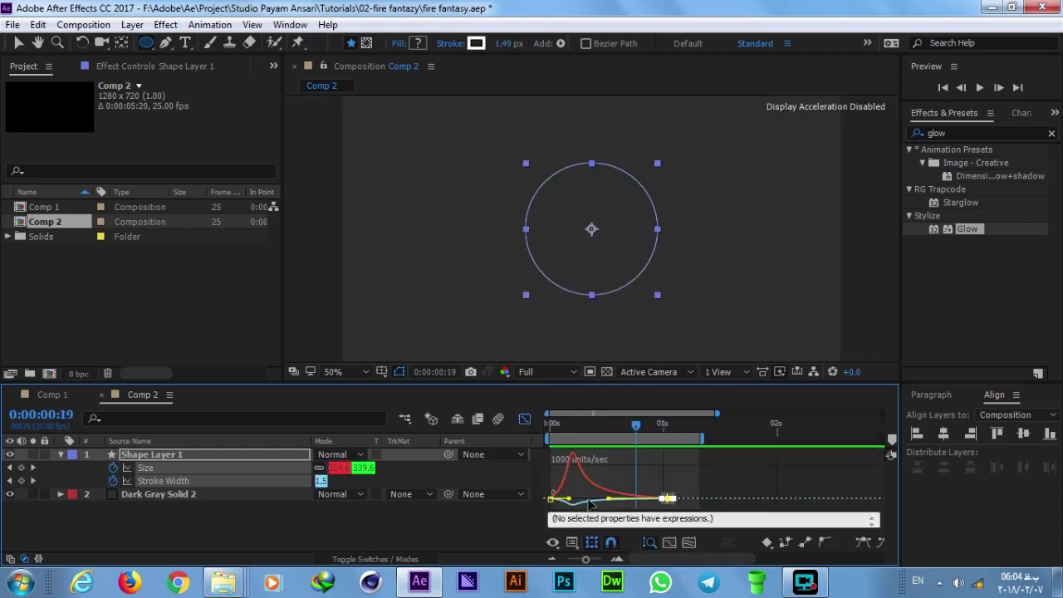
pyautogui.moveTo(610, 503); pyautogui.dragTo(623, 503)
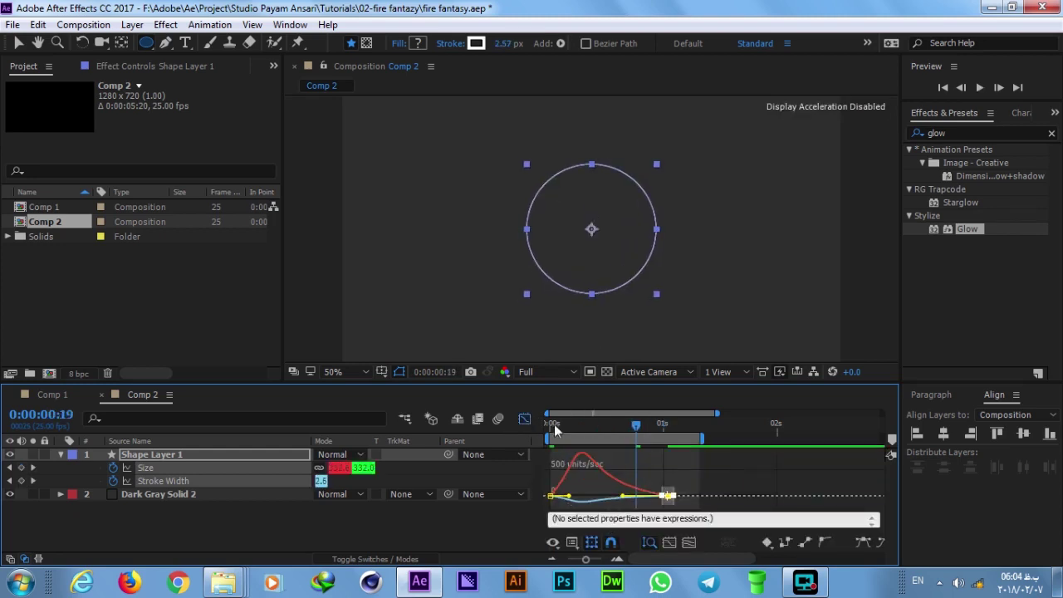
pyautogui.click(526, 420)
pyautogui.press('space')
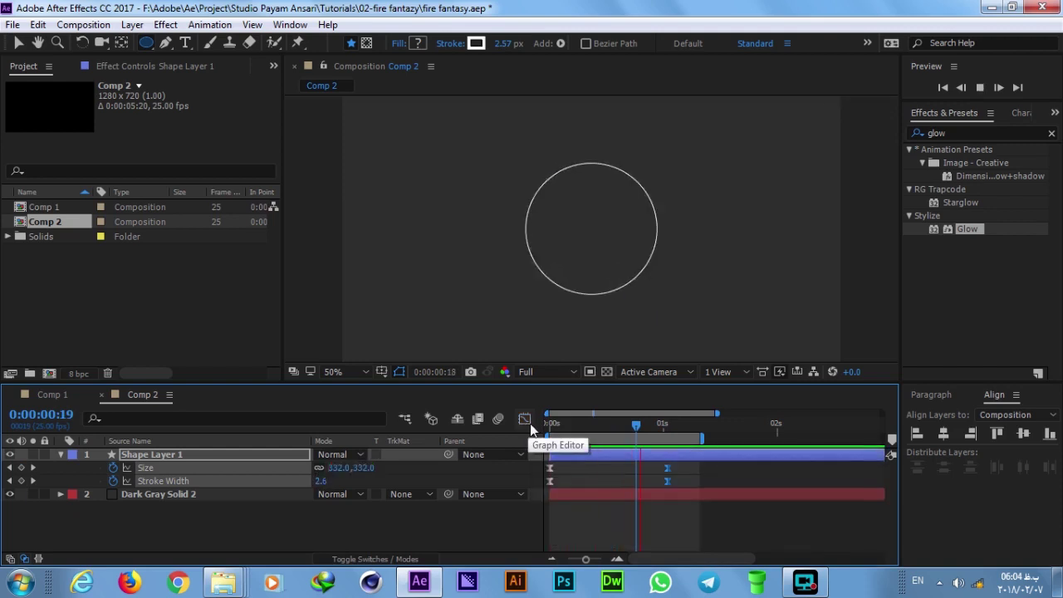
pyautogui.moveTo(558, 425); pyautogui.dragTo(664, 442)
pyautogui.click(668, 437)
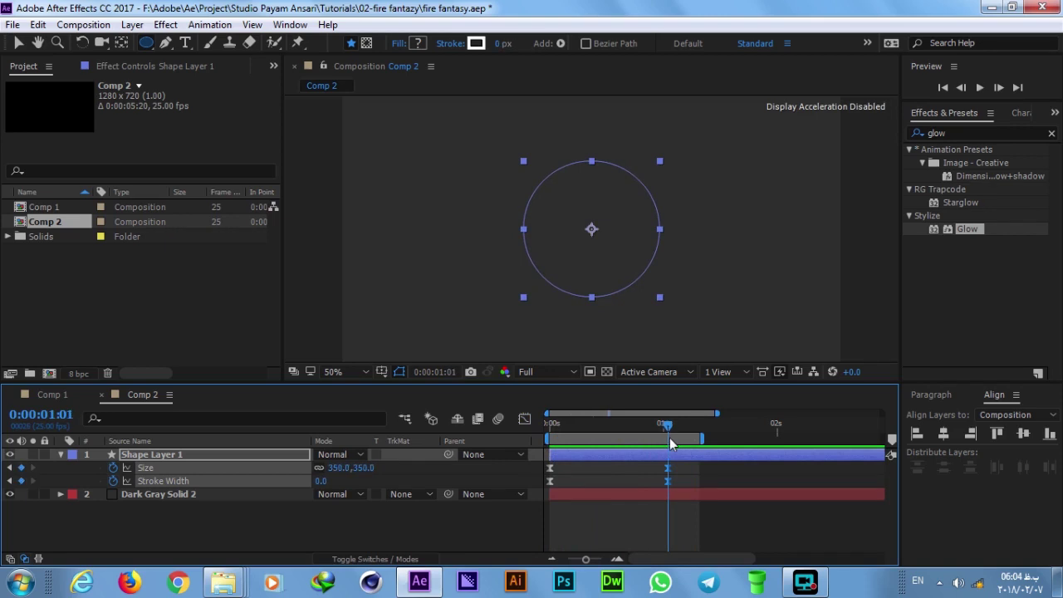
# - Add Wiggle Paths to the ring and view it at frame 9
pyautogui.click(561, 44)
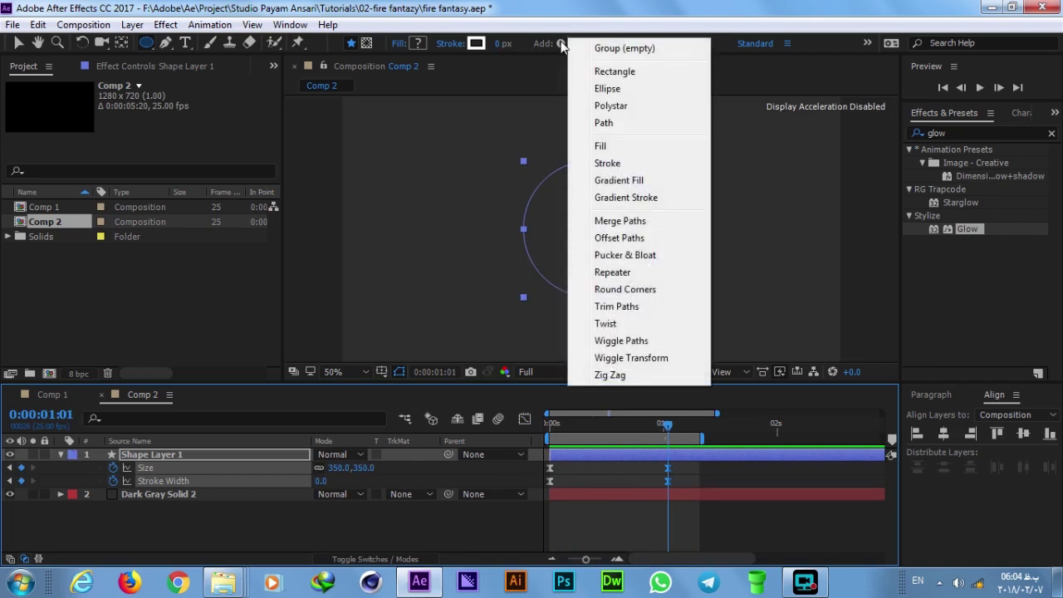
pyautogui.click(649, 342)
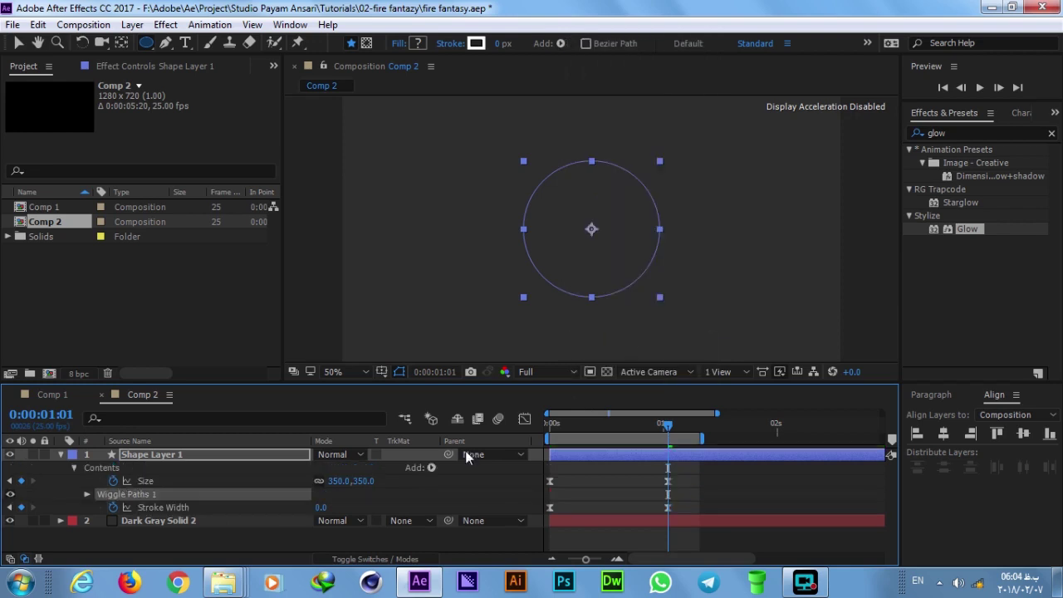
pyautogui.click(618, 424)
pyautogui.moveTo(617, 425); pyautogui.dragTo(592, 425)
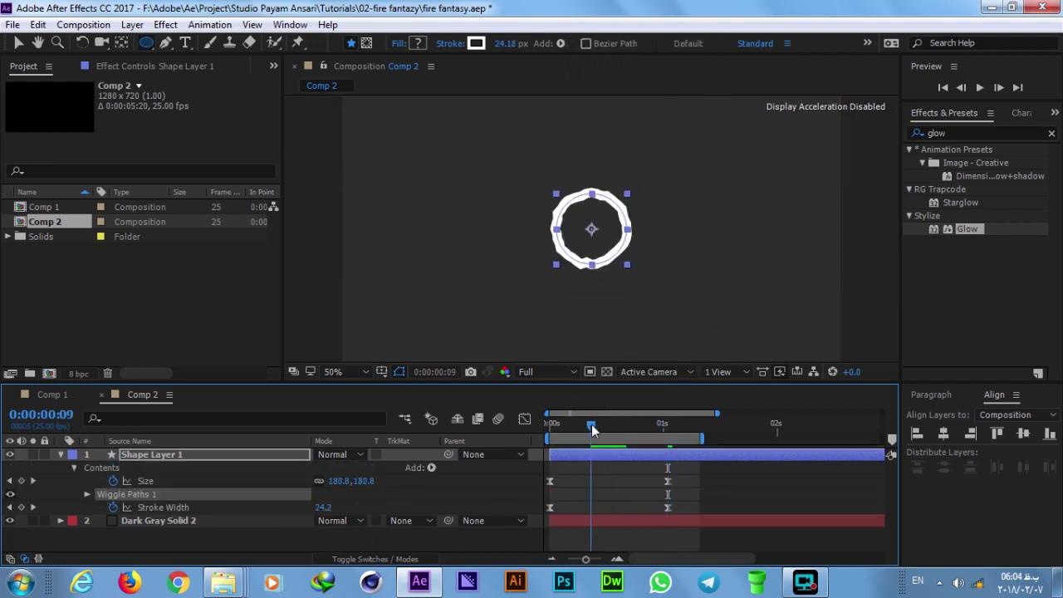
# - Reveal the Wiggle Paths 1 settings with the viewer zoomed to 200%, inspecting frame 5
pyautogui.click(87, 494)
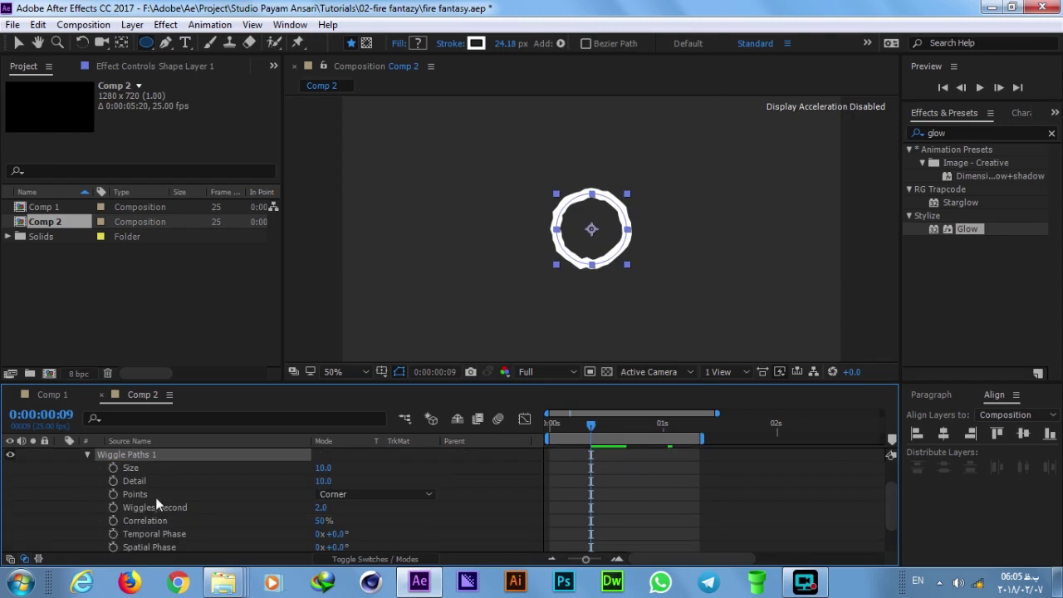
pyautogui.press('.')
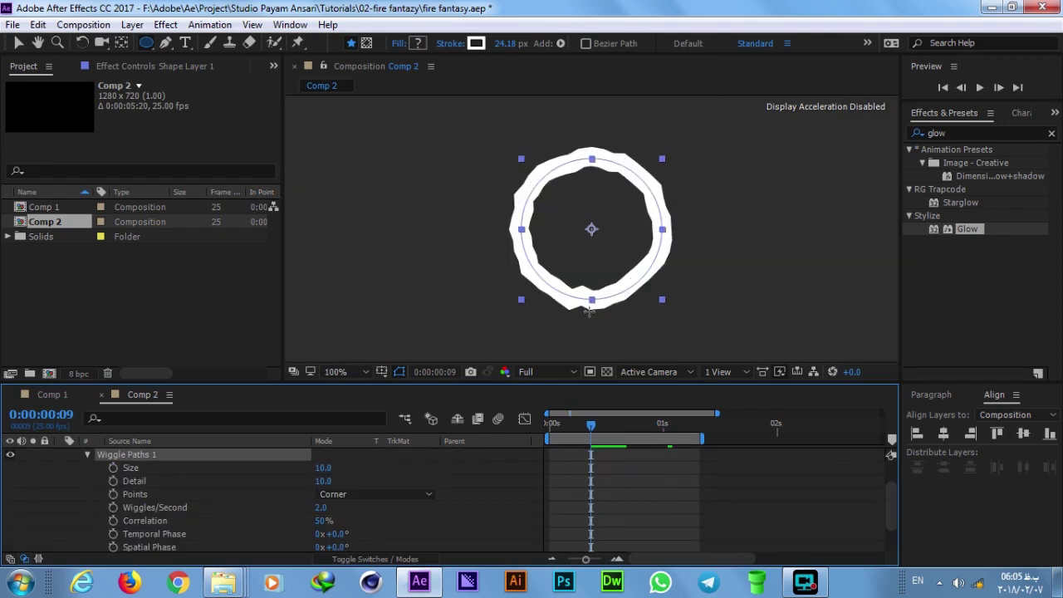
pyautogui.press('.')
pyautogui.press('.')
pyautogui.press(',')
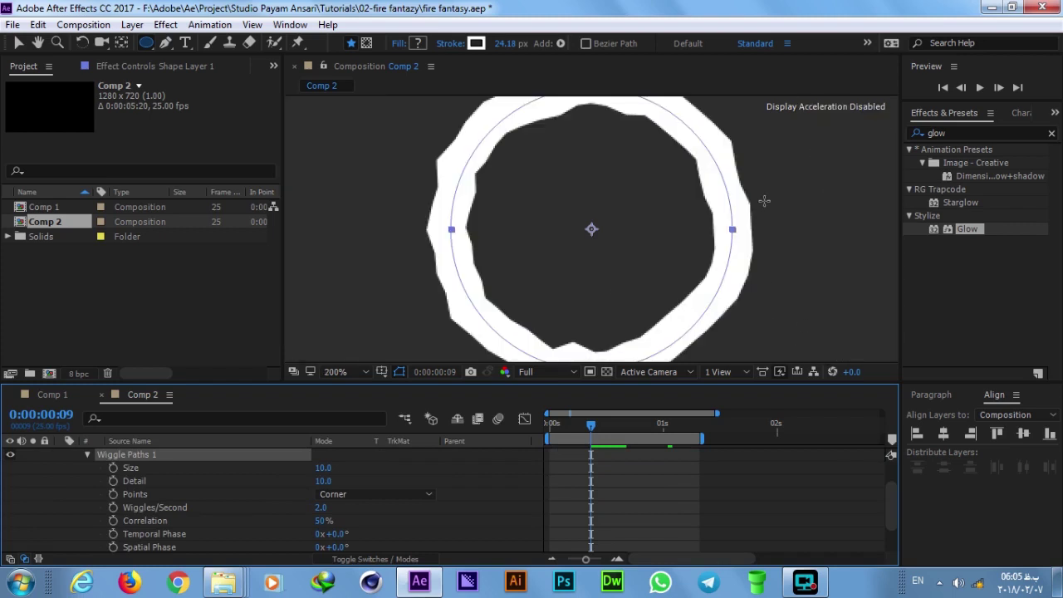
pyautogui.moveTo(590, 423); pyautogui.dragTo(576, 423)
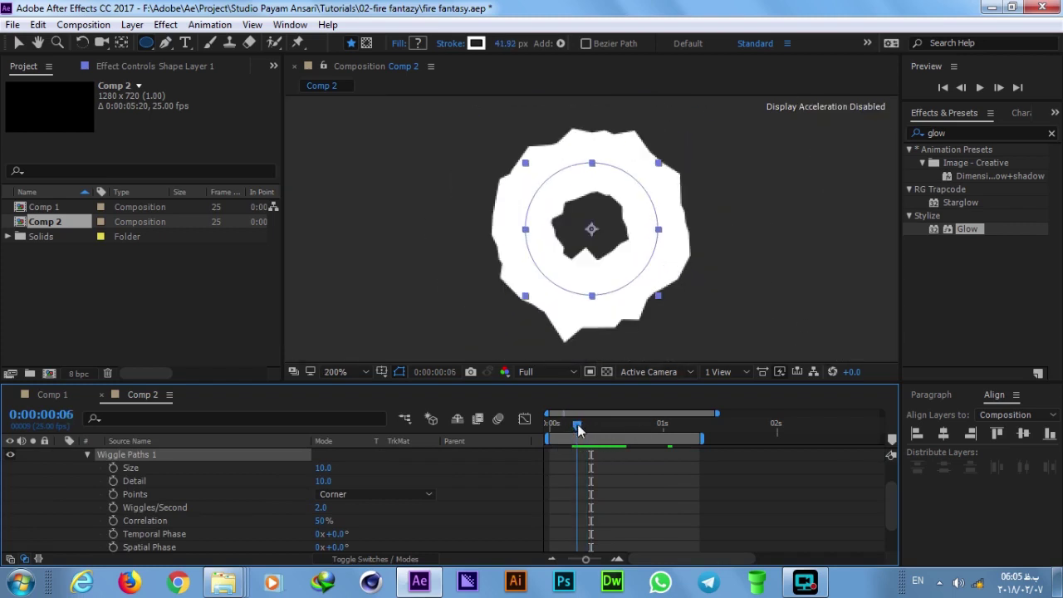
pyautogui.click(406, 494)
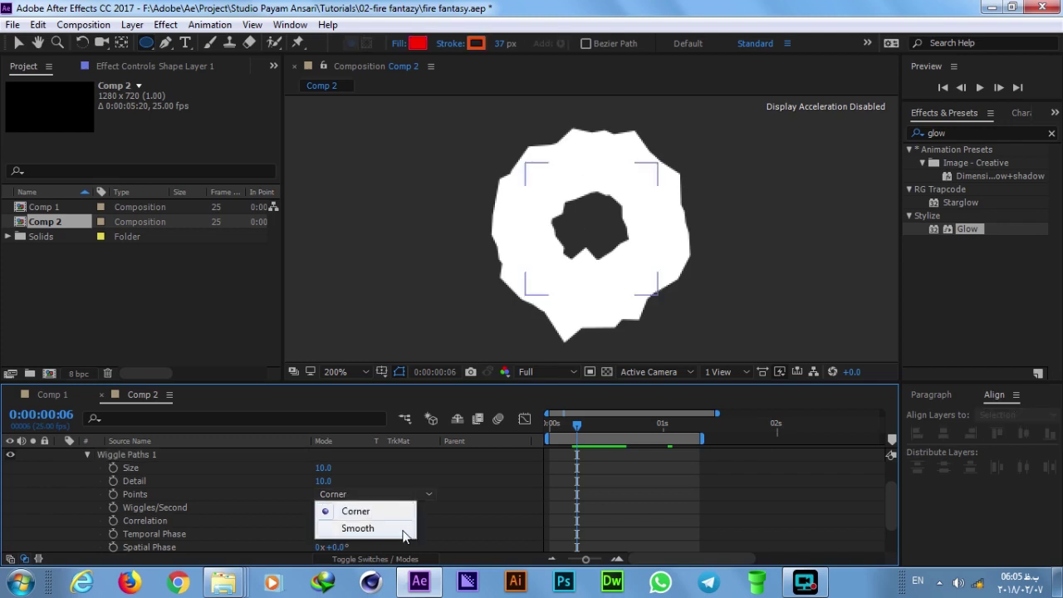
# - Set Wiggle Paths points to Smooth, preview the softly rippling ring, and collapse the layer
pyautogui.click(405, 535)
pyautogui.moveTo(573, 432); pyautogui.dragTo(591, 432)
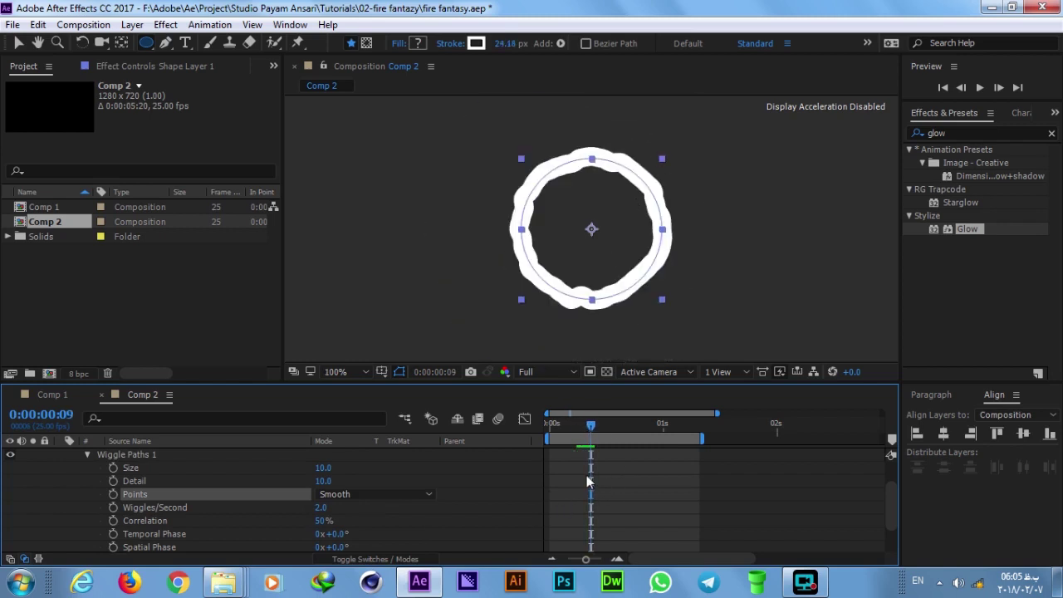
pyautogui.moveTo(597, 433); pyautogui.dragTo(623, 436)
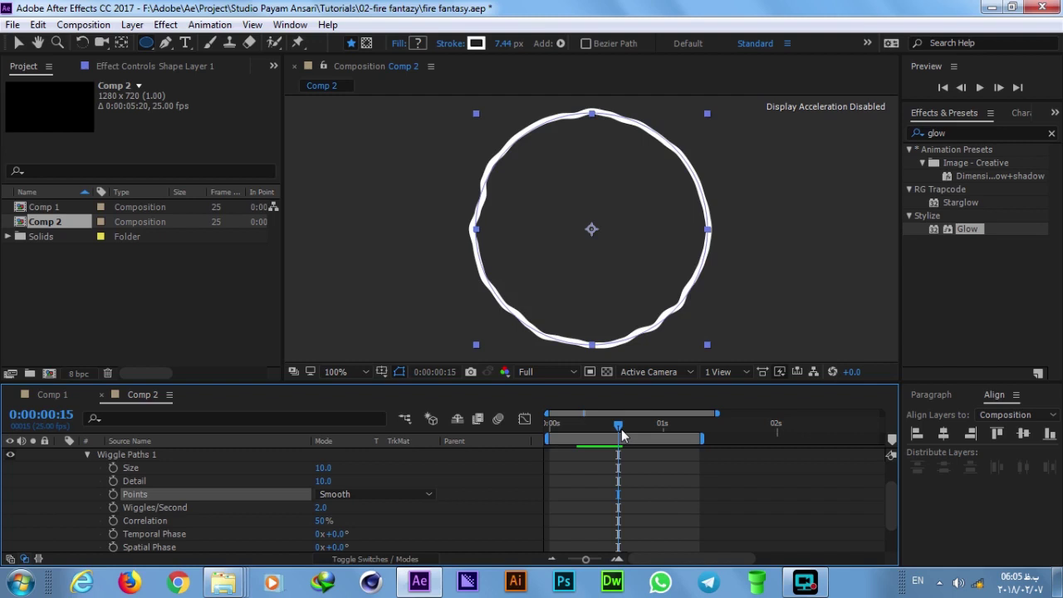
pyautogui.press('space')
pyautogui.press(',')
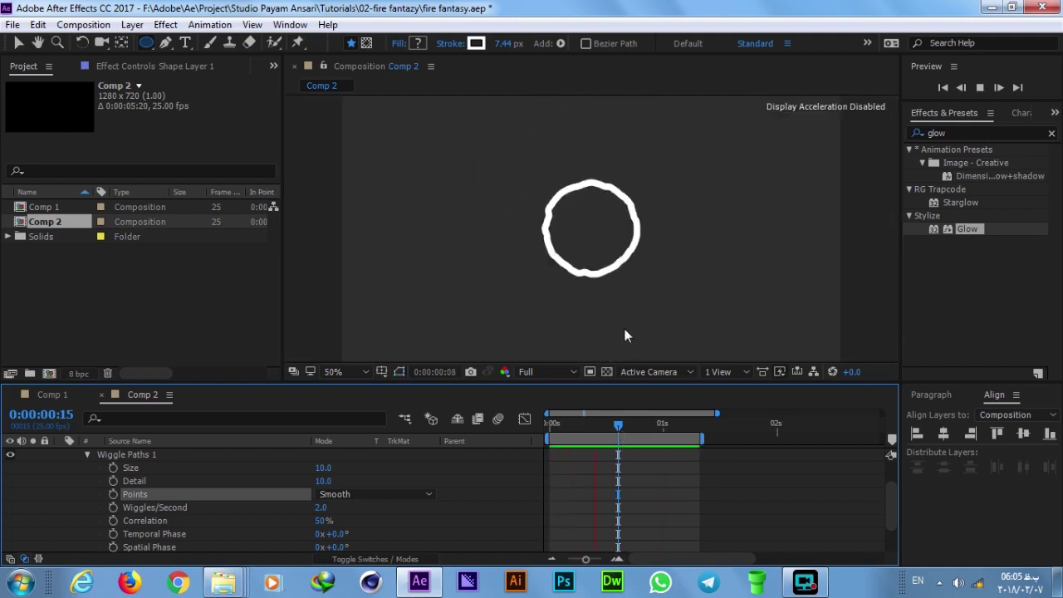
pyautogui.press('space')
pyautogui.moveTo(616, 432); pyautogui.dragTo(563, 424)
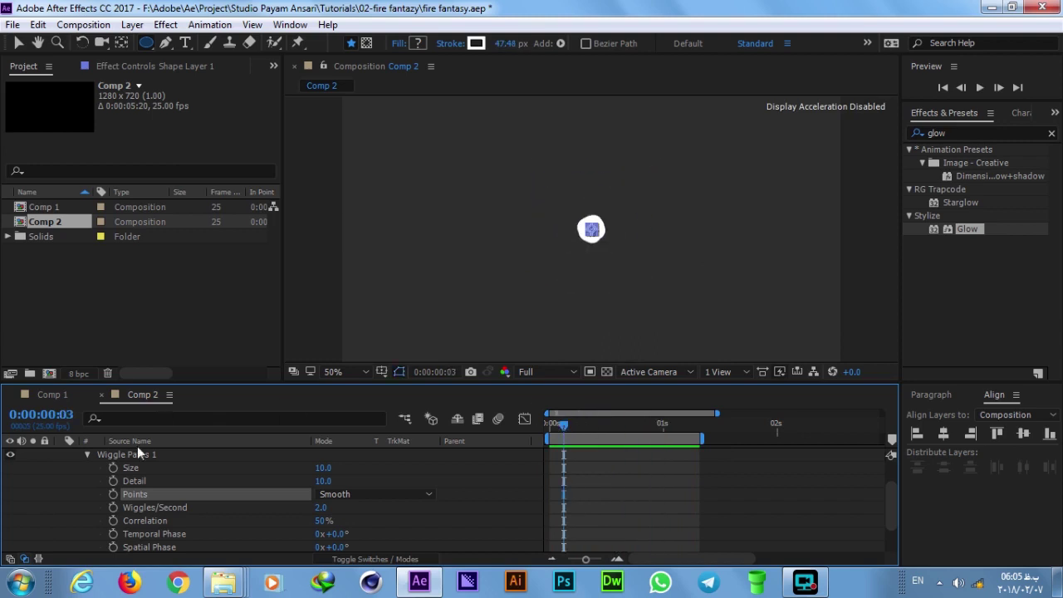
pyautogui.scroll(2, 87, 516)
pyautogui.click(61, 455)
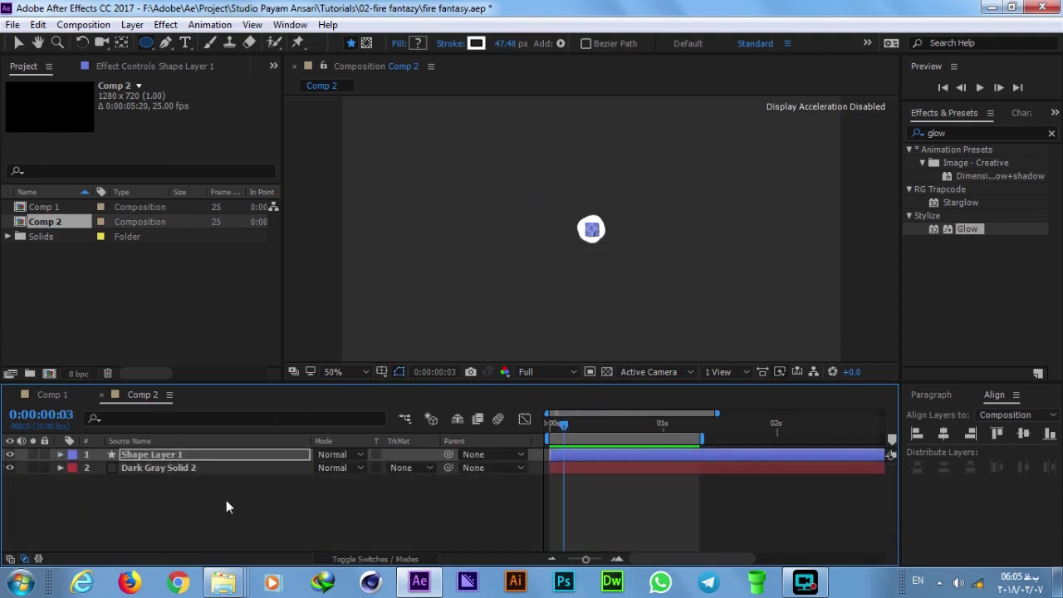
# - Duplicate the ring layer twice and offset Shape Layers 2 and 1 one frame later each
pyautogui.hotkey('ctrl', 'd')
pyautogui.hotkey('ctrl', 'd')
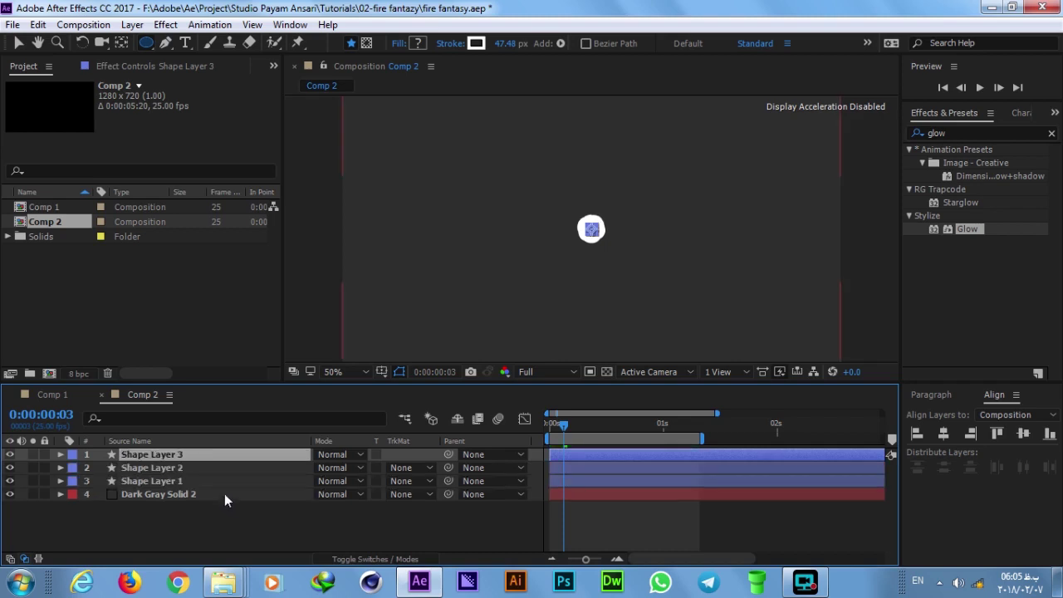
pyautogui.click(16, 46)
pyautogui.click(223, 513)
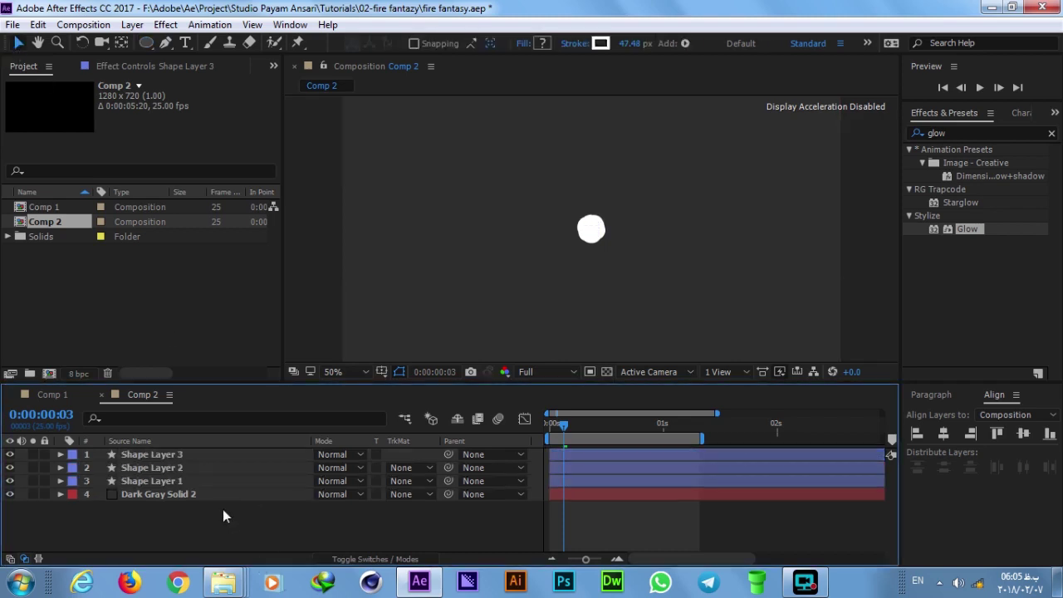
pyautogui.scroll(2, 601, 487)
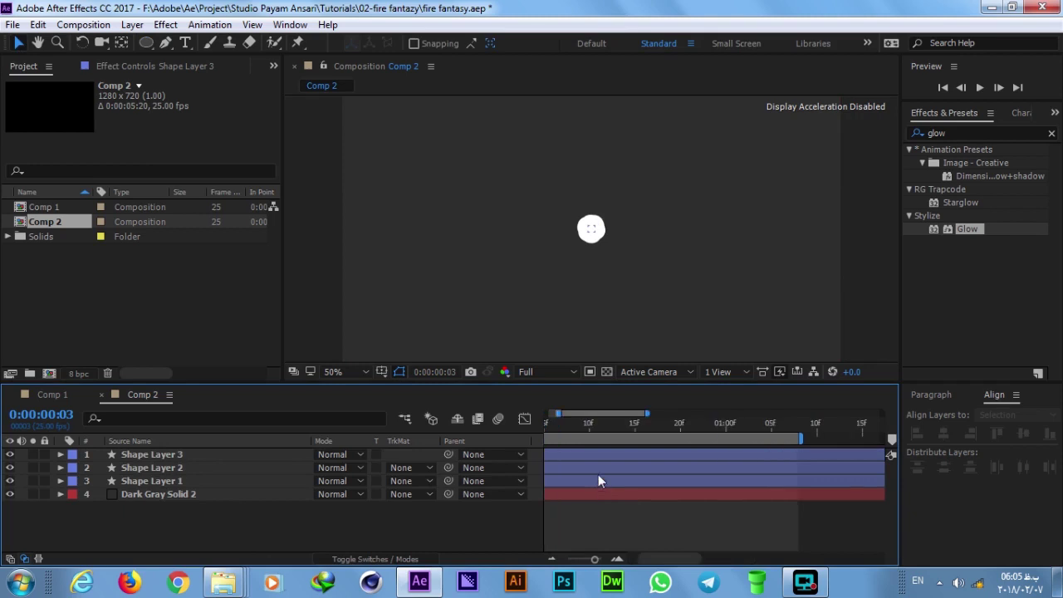
pyautogui.scroll(2, 598, 474)
pyautogui.press('space')
pyautogui.moveTo(585, 468); pyautogui.dragTo(609, 480)
pyautogui.click(588, 473)
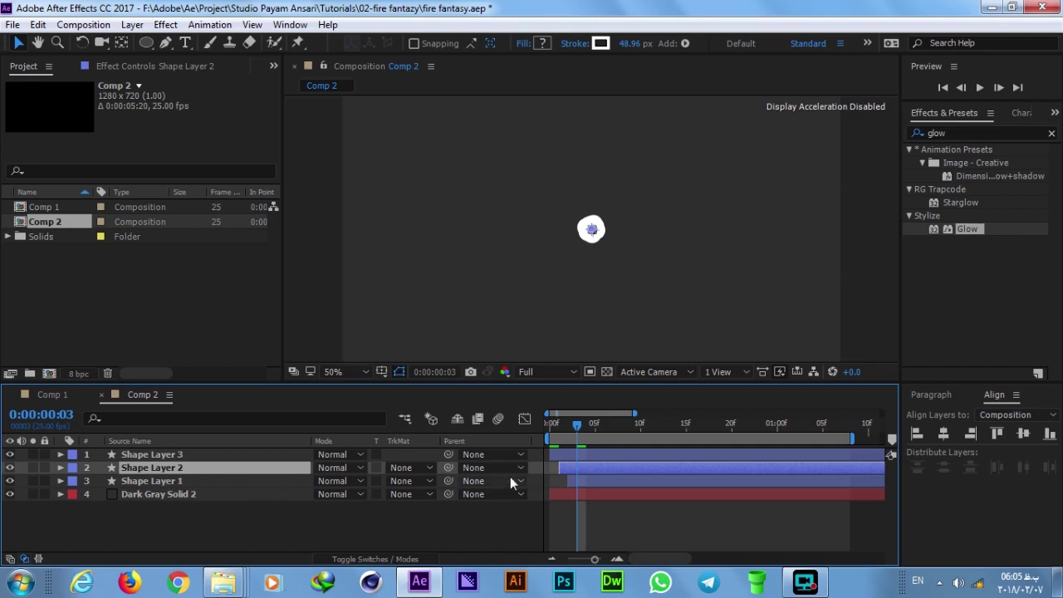
# - Set Shape Layer 2's stroke colour to orange FF6C00
pyautogui.click(580, 483)
pyautogui.click(587, 467)
pyautogui.click(599, 43)
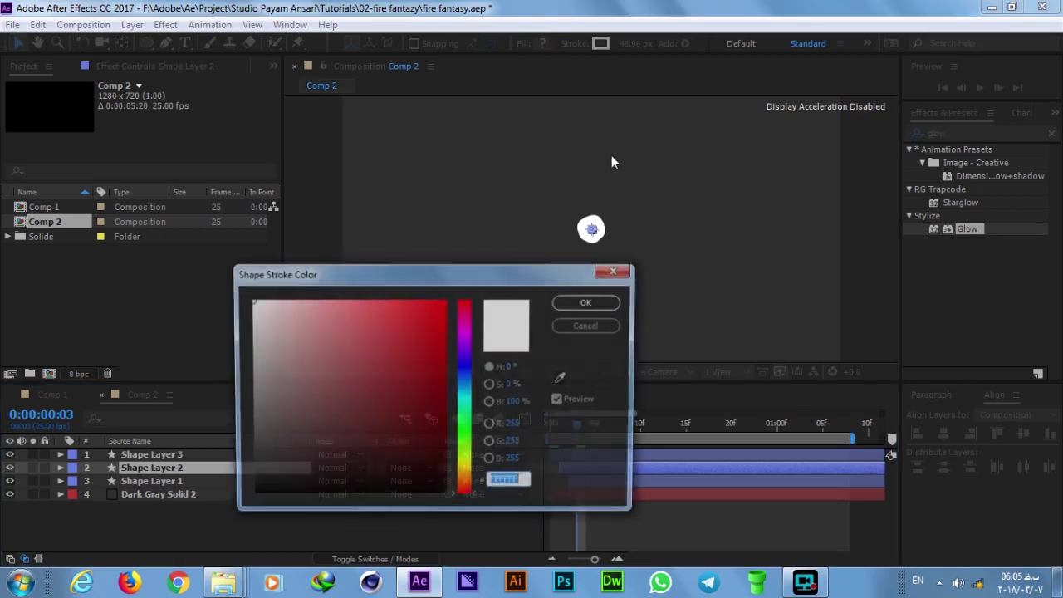
pyautogui.write('FF3C00')
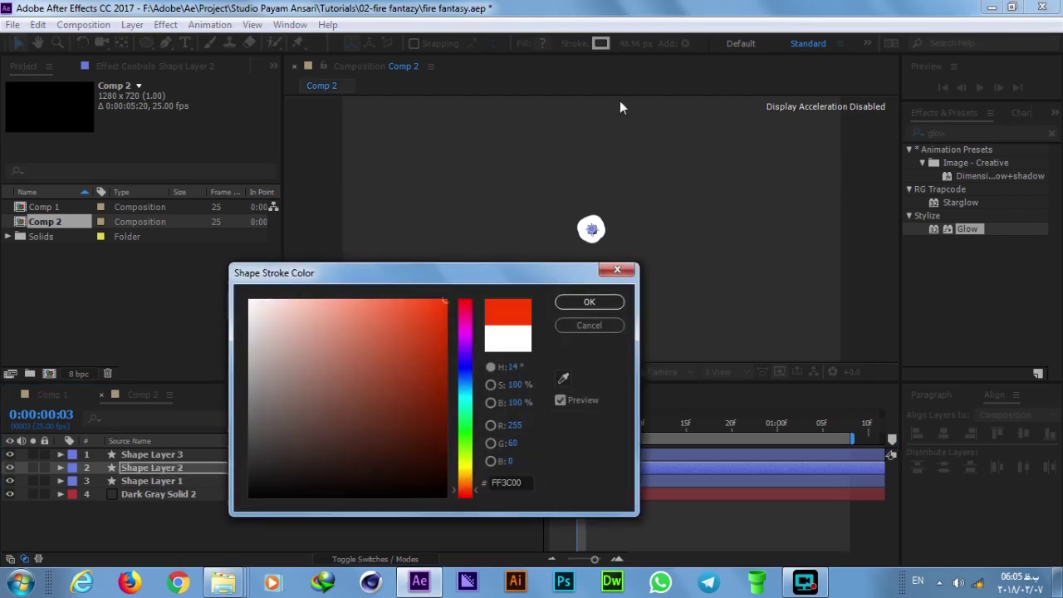
pyautogui.moveTo(470, 494); pyautogui.dragTo(469, 486)
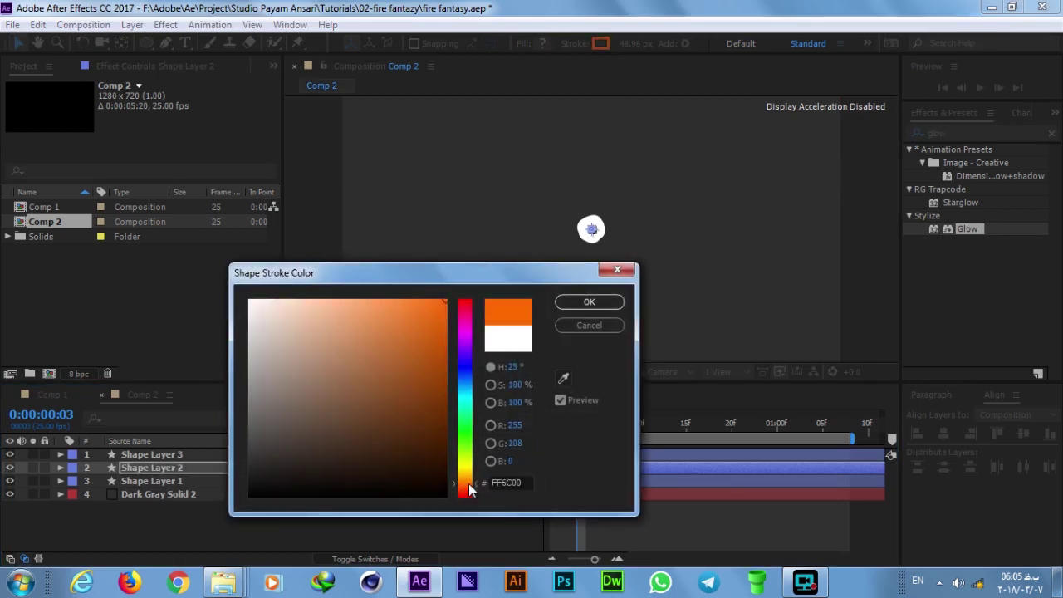
pyautogui.click(612, 302)
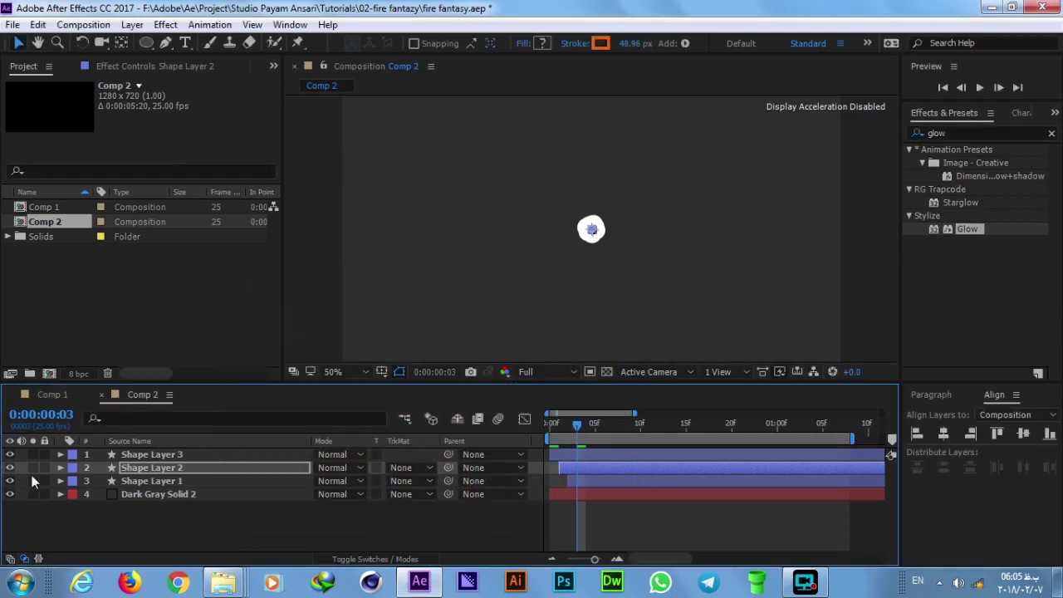
# - Set Shape Layer 1's stroke to yellow-orange FF9C00 and preview the staggered rings
pyautogui.click(149, 480)
pyautogui.click(600, 43)
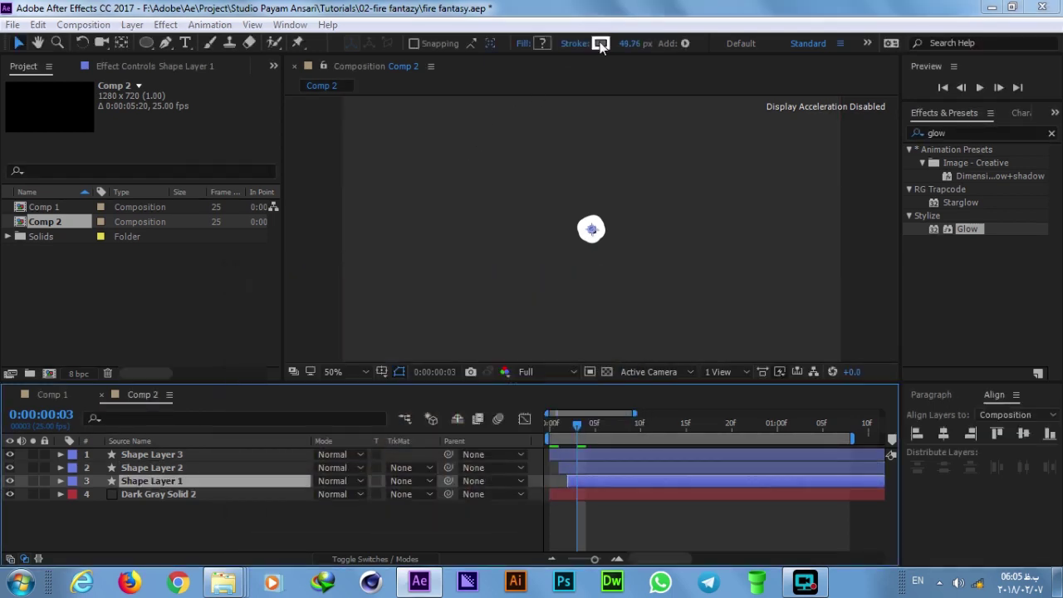
pyautogui.write('ff0000')
pyautogui.press('Tab')
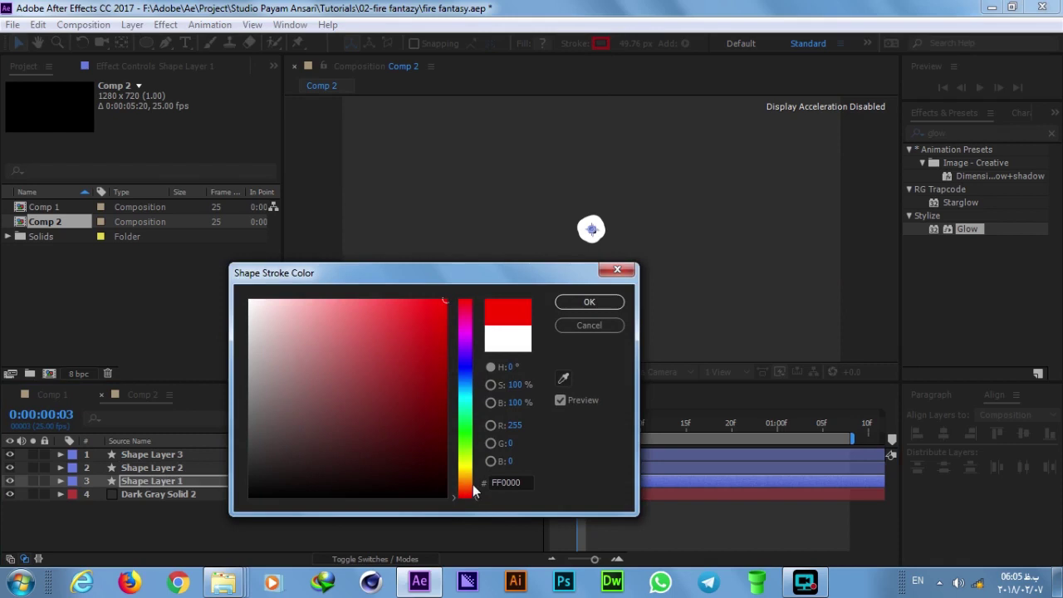
pyautogui.moveTo(474, 492); pyautogui.dragTo(466, 480)
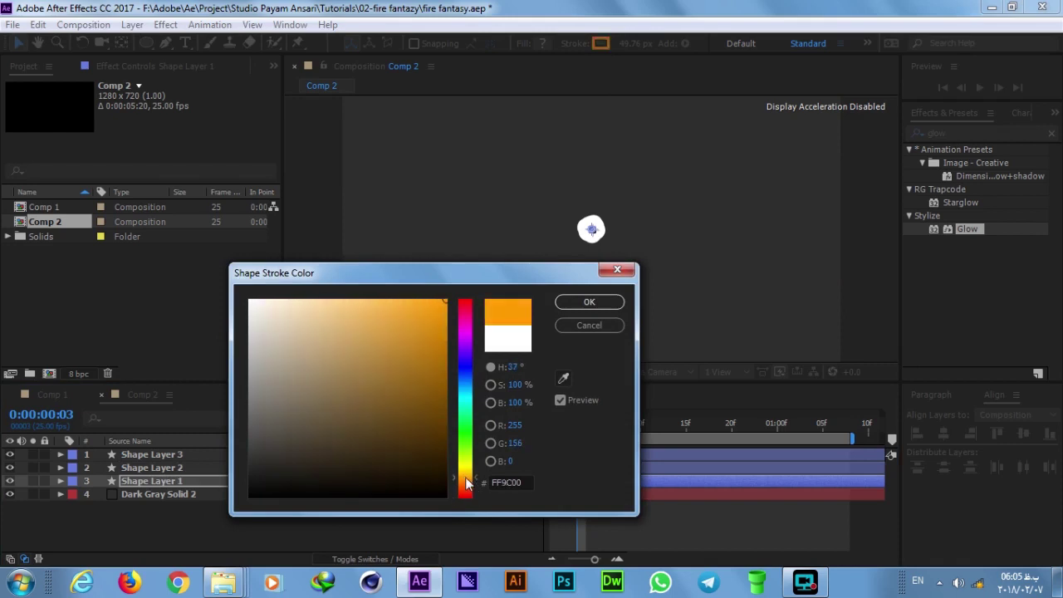
pyautogui.click(570, 304)
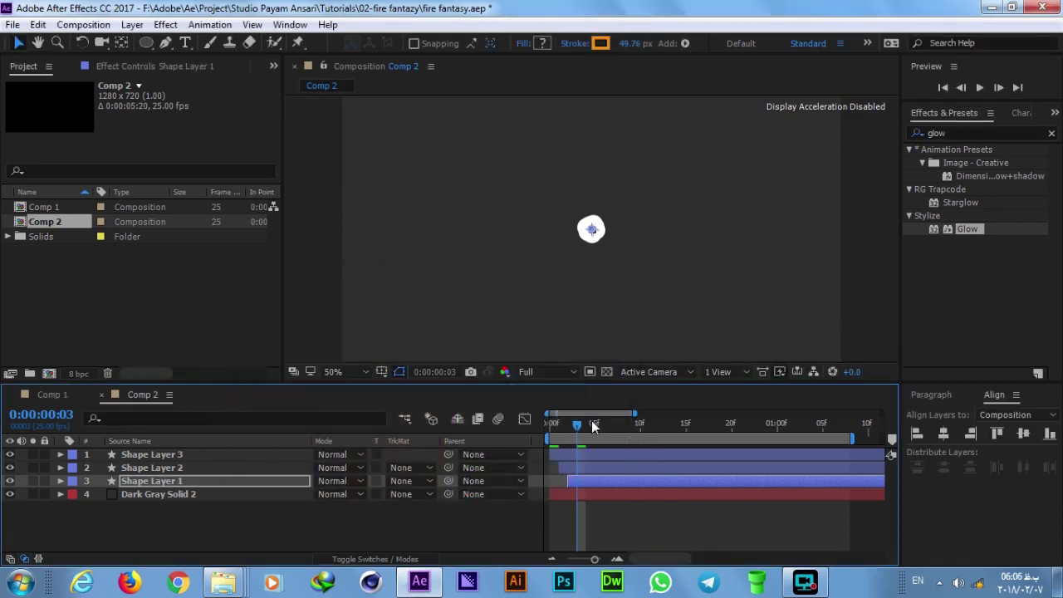
pyautogui.press('space')
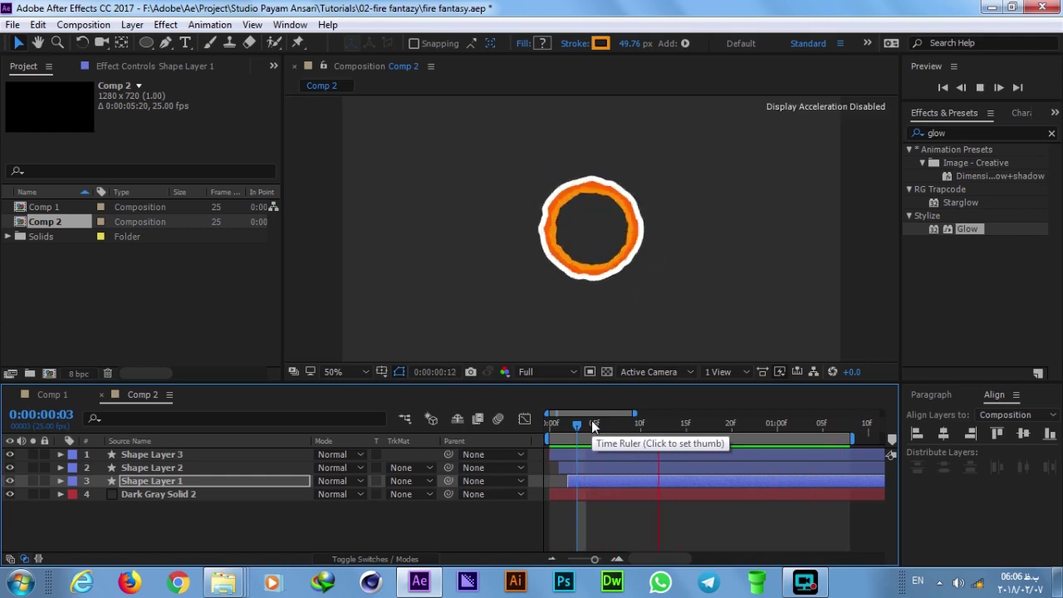
# - Apply the Glow effect to Shape Layer 1 and Shape Layer 2
pyautogui.moveTo(593, 425); pyautogui.dragTo(669, 432)
pyautogui.click(982, 133)
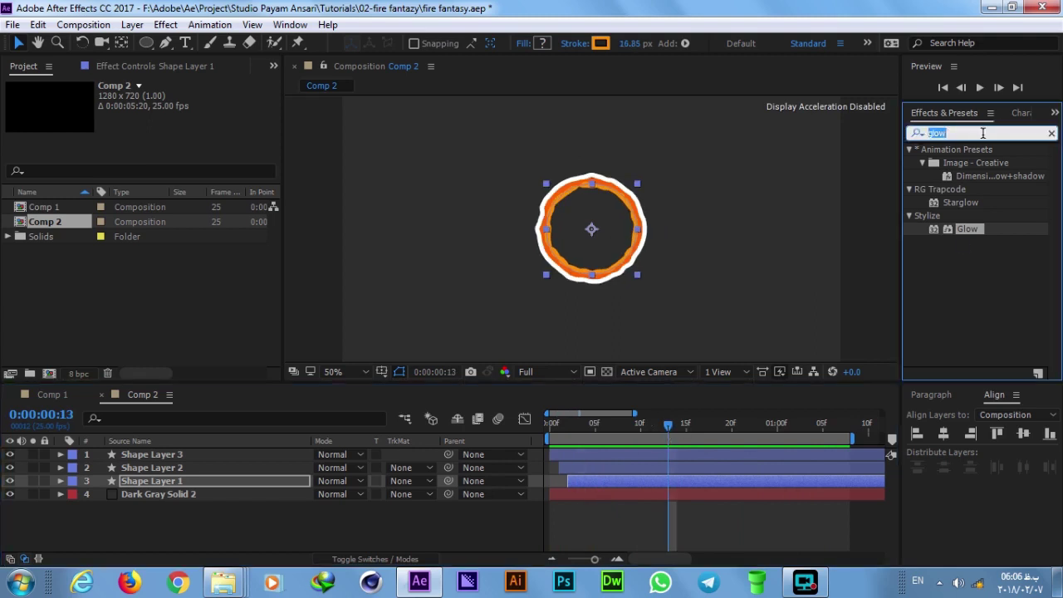
pyautogui.moveTo(962, 236); pyautogui.dragTo(243, 490)
pyautogui.moveTo(972, 228); pyautogui.dragTo(208, 471)
# - Search the Effects & Presets panel for Roughen Edges
pyautogui.click(940, 135)
pyautogui.hotkey('ctrl', 'a')
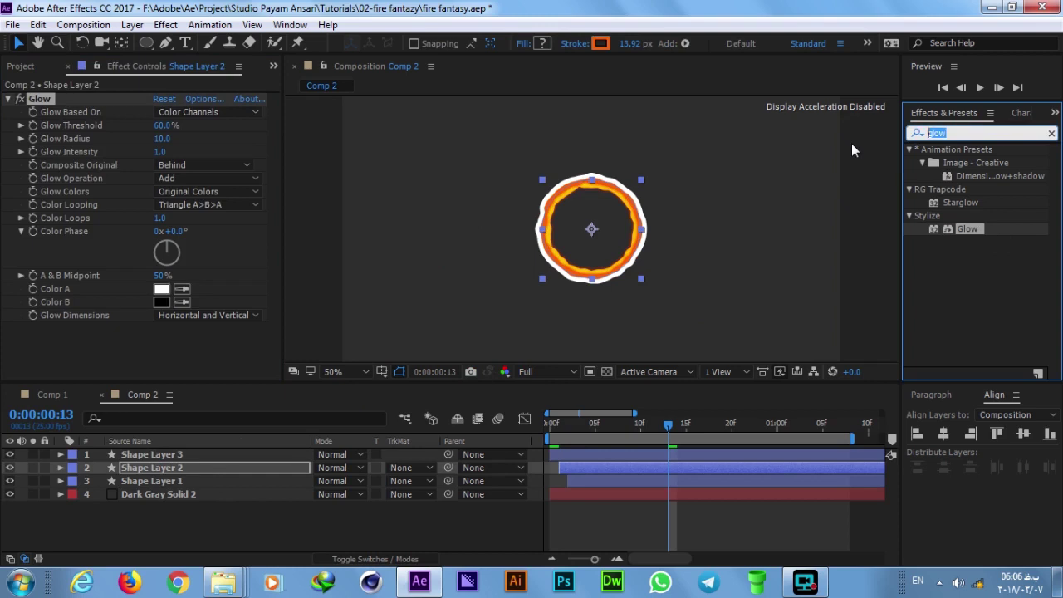
pyautogui.write('rogh')
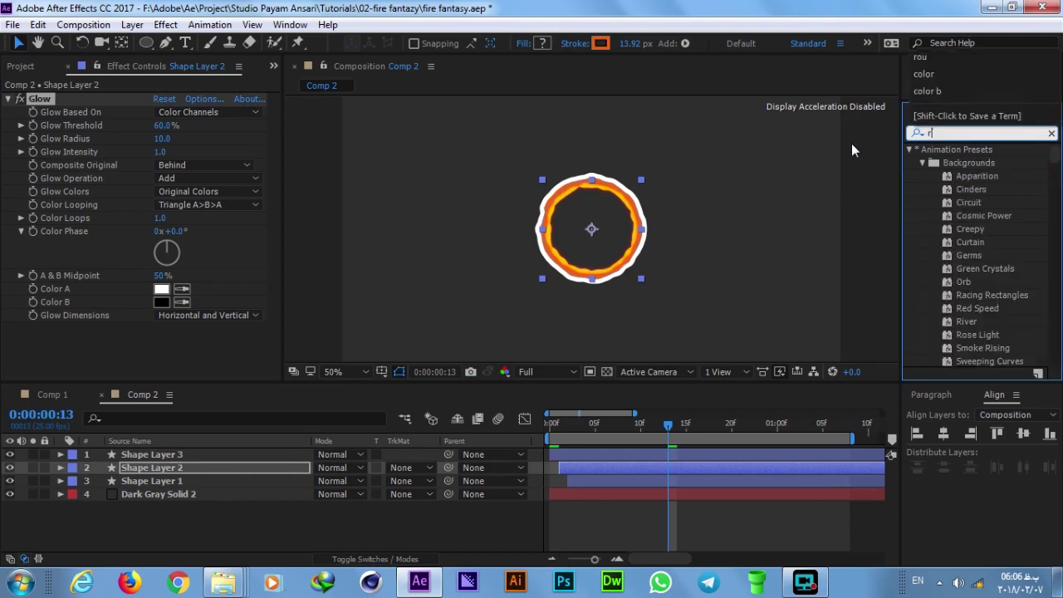
pyautogui.press('BackSpace')
pyautogui.press('BackSpace')
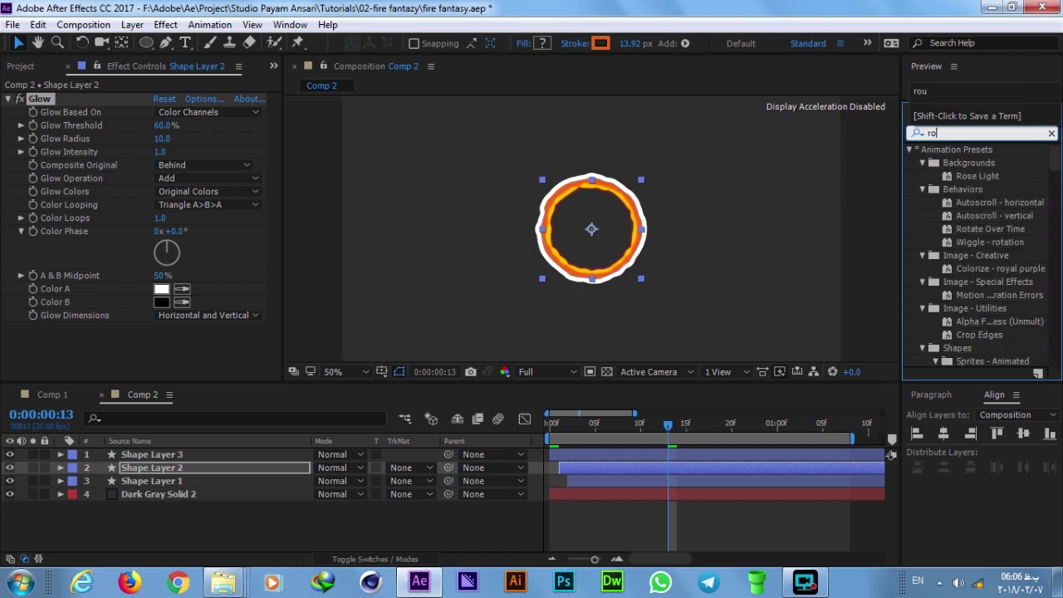
pyautogui.write('ug')
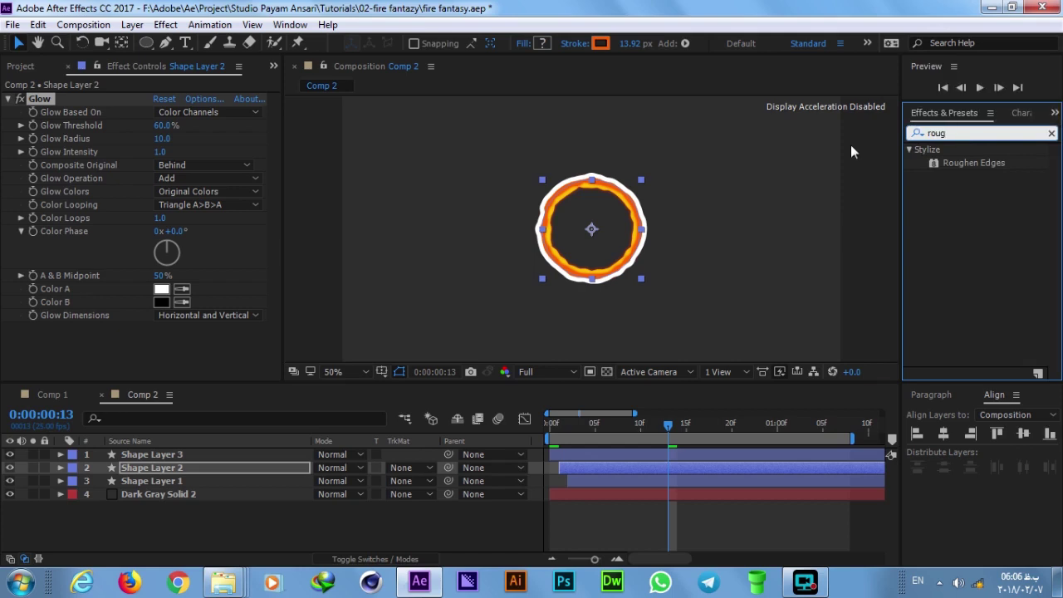
# - Apply Roughen Edges to Shape Layer 3 and paste it onto Shape Layers 2 and 1
pyautogui.moveTo(989, 161); pyautogui.dragTo(206, 455)
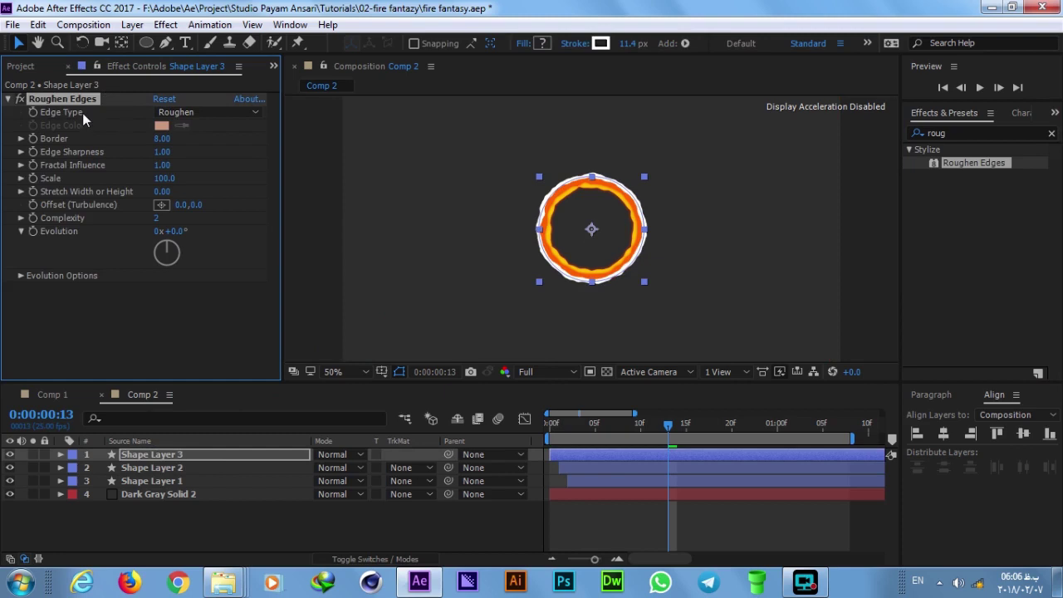
pyautogui.click(183, 464)
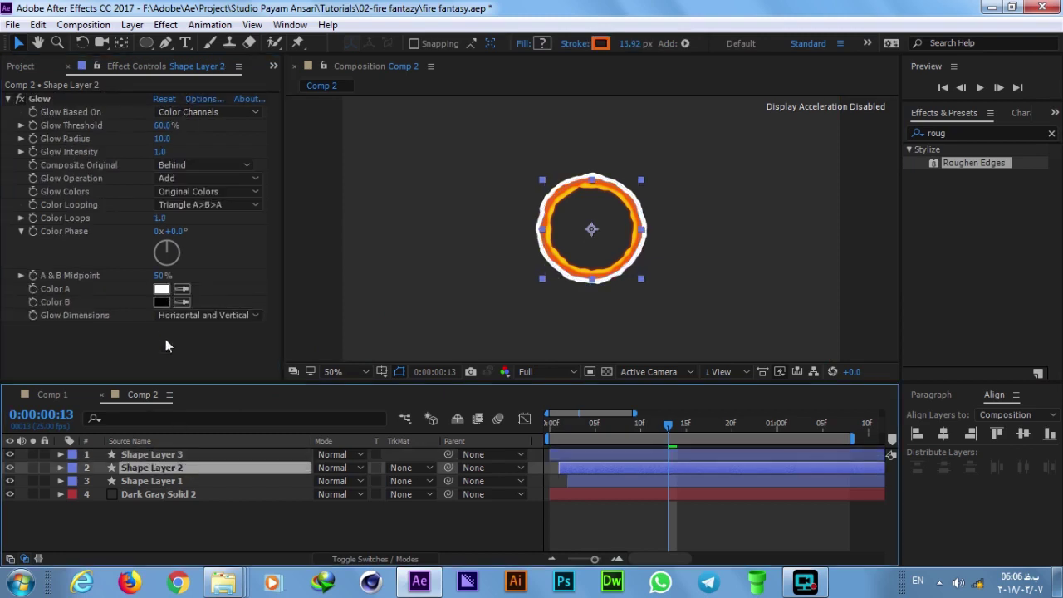
pyautogui.hotkey('ctrl', 'v')
pyautogui.click(197, 480)
pyautogui.hotkey('ctrl', 'v')
# - At frame 18, view the top of the ring at 100% and hide the lower rings
pyautogui.moveTo(586, 426); pyautogui.dragTo(714, 427)
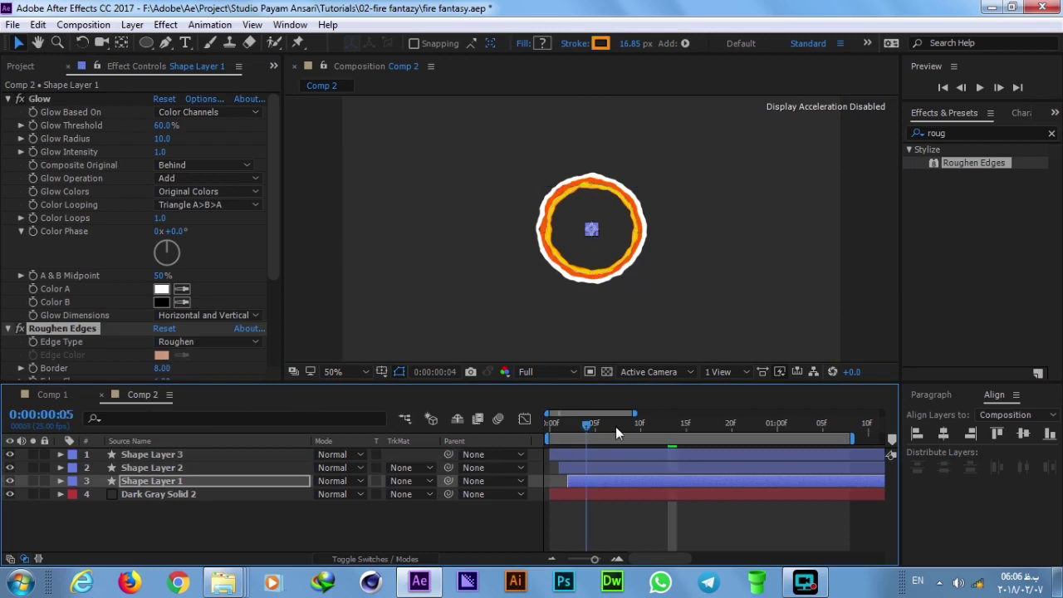
pyautogui.press('.')
pyautogui.press('.')
pyautogui.press('h')
pyautogui.moveTo(642, 125); pyautogui.dragTo(607, 235)
pyautogui.press('v')
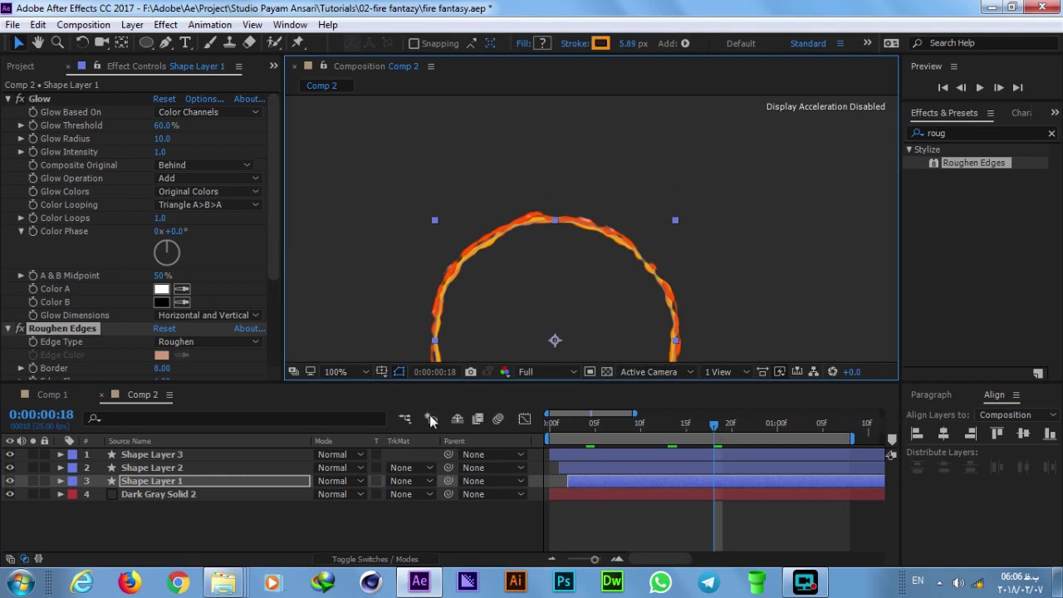
pyautogui.click(10, 480)
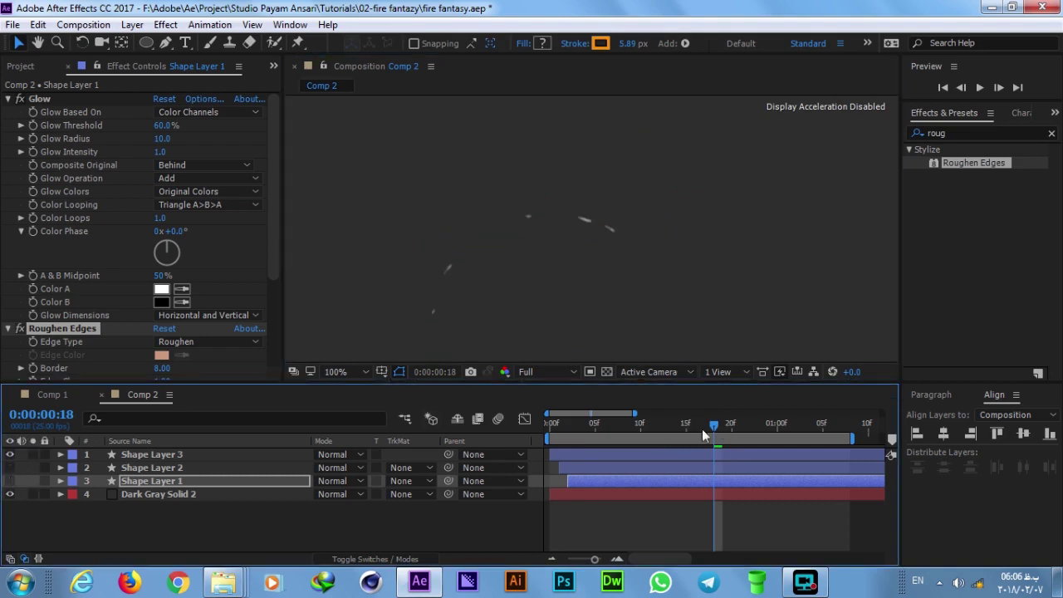
# - At frame 16, toggle Shape Layer 3's Roughen Edges off, on and off to compare
pyautogui.moveTo(710, 423); pyautogui.dragTo(695, 422)
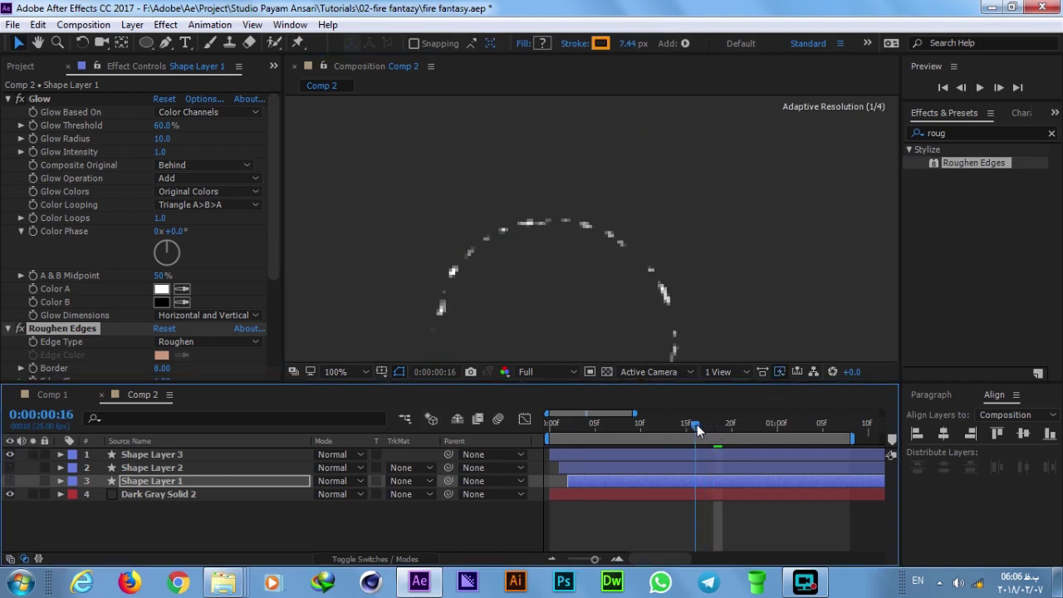
pyautogui.press('h')
pyautogui.press('v')
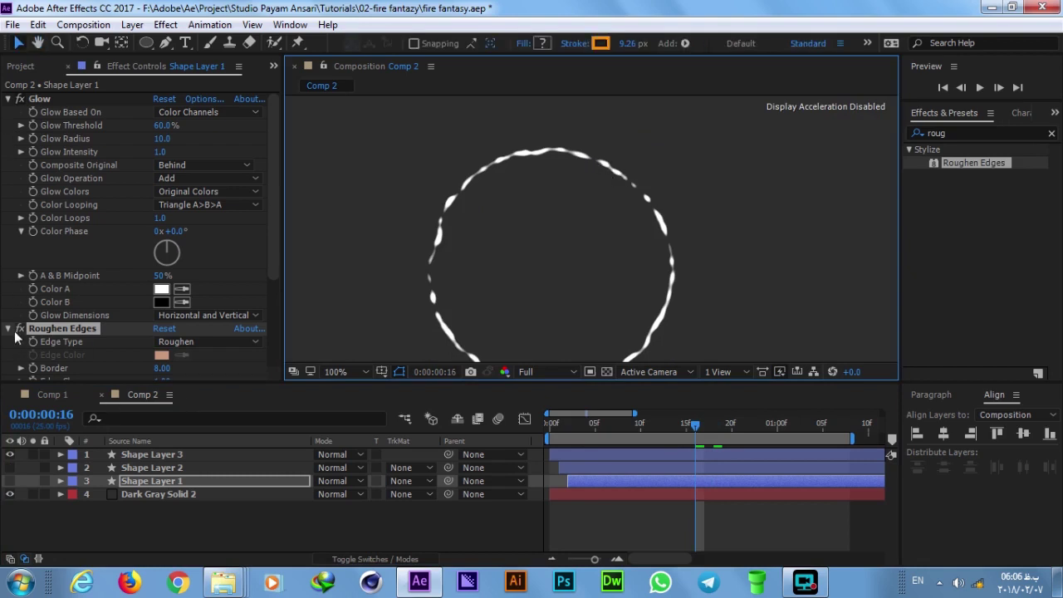
pyautogui.hotkey('ctrl', 'Up')
pyautogui.hotkey('ctrl', 'Up')
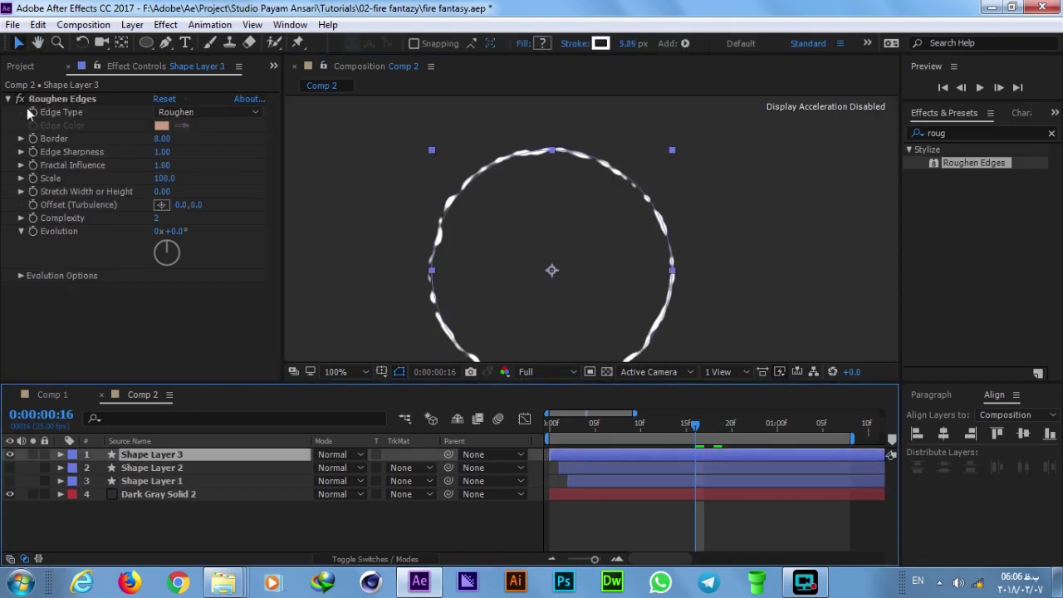
pyautogui.click(20, 100)
pyautogui.click(20, 100)
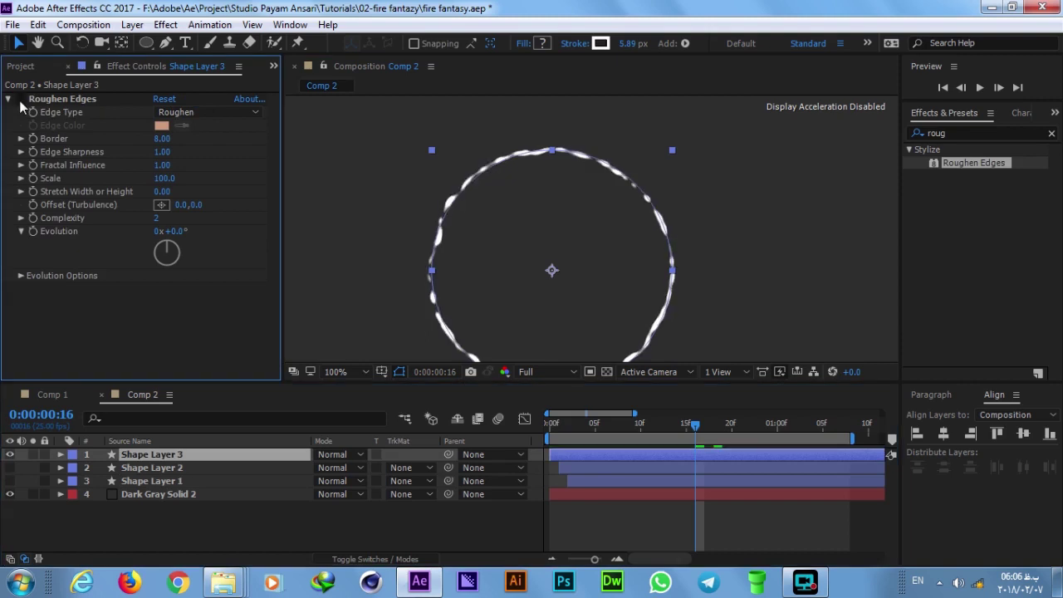
pyautogui.click(20, 99)
# - Preview the ring animation and make the hidden ring layers visible again
pyautogui.press('space')
pyautogui.moveTo(9, 468); pyautogui.dragTo(9, 481)
pyautogui.scroll(-2, 520, 299)
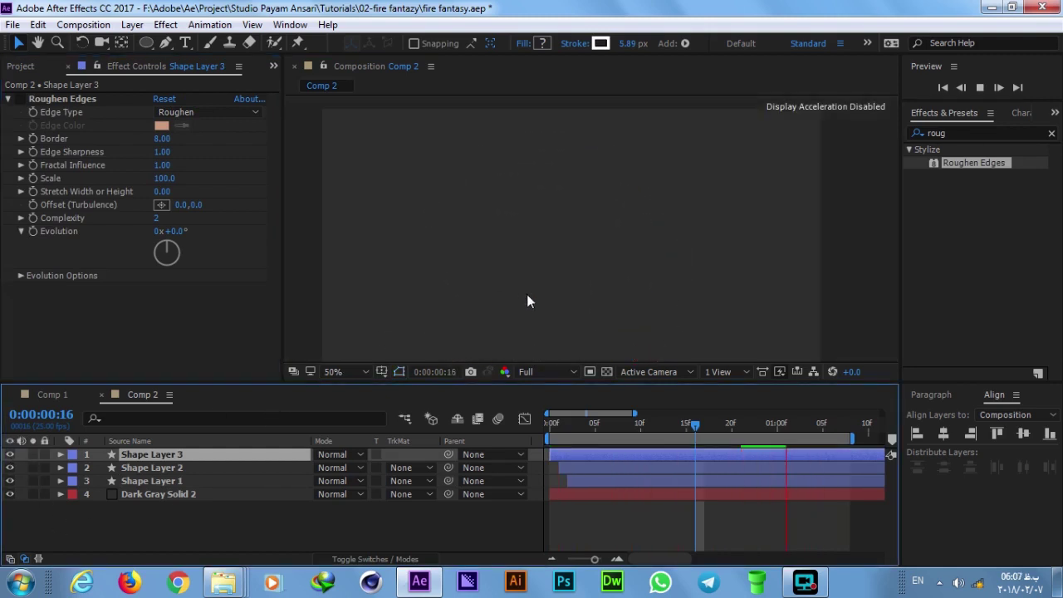